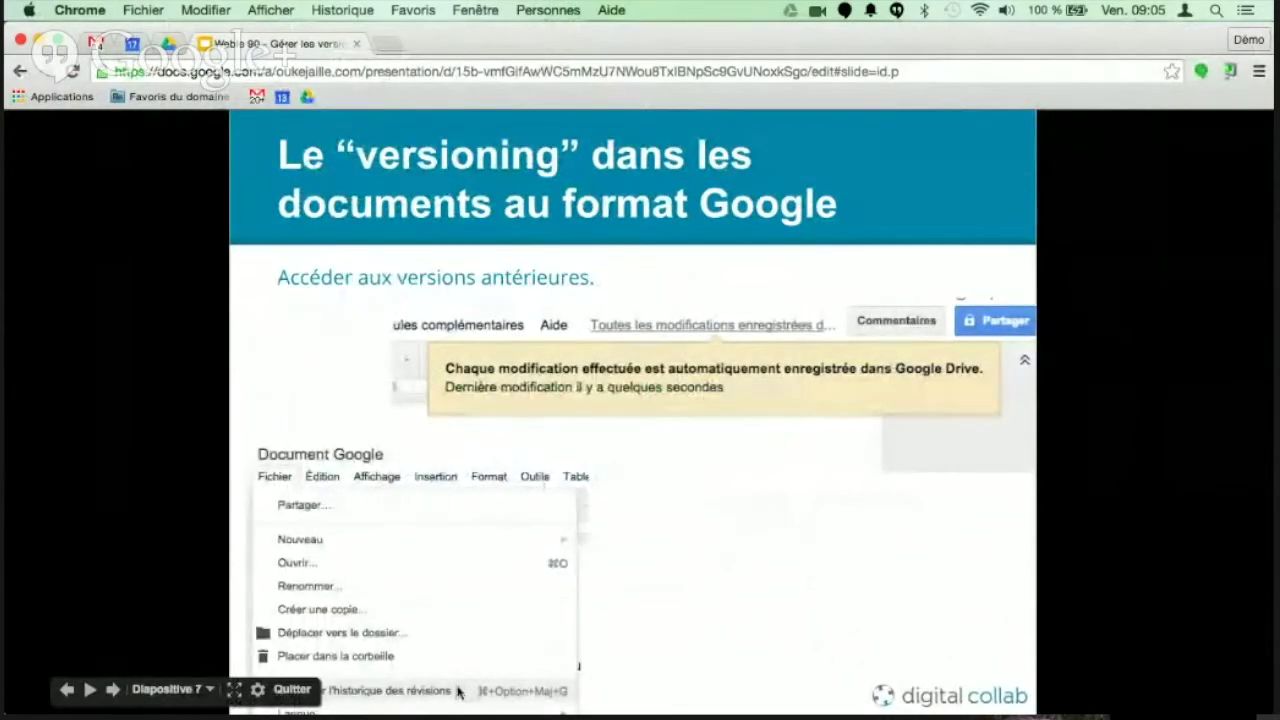
- Leave the versioning slideshow and bring up the My Drive file list in Google Drive
click(170, 44)
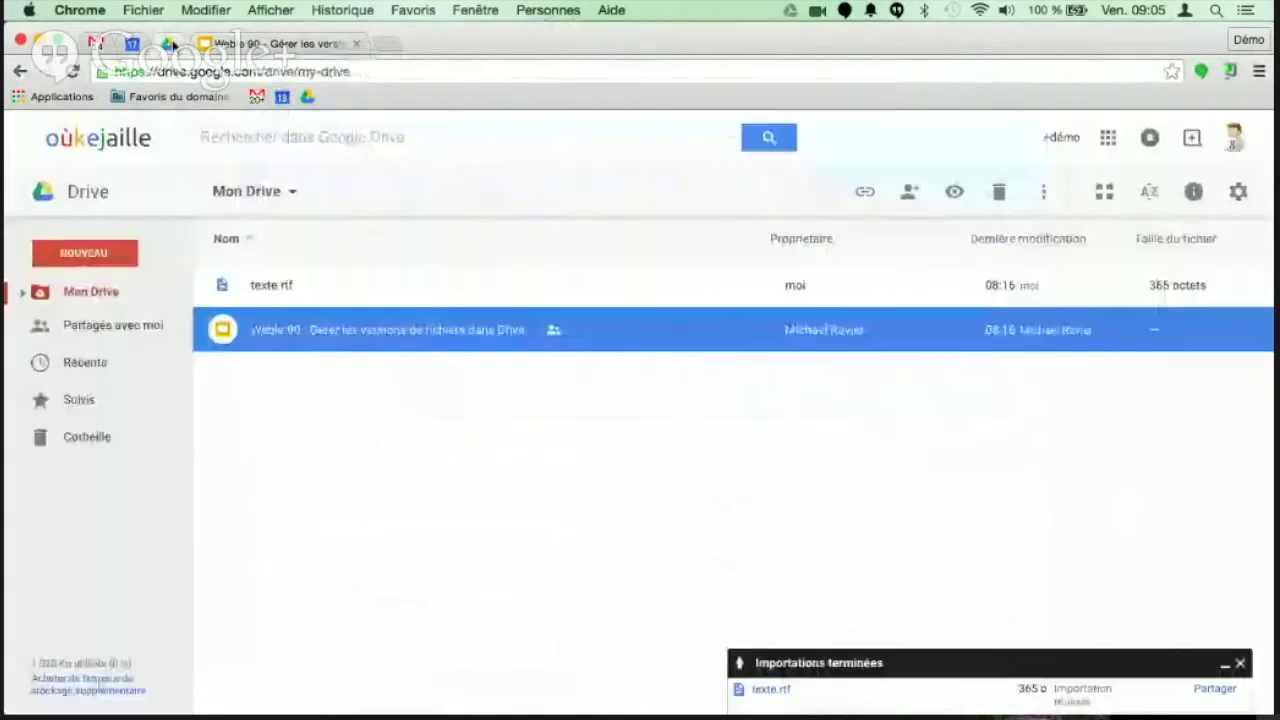
- Create a new Google Docs document and type two lines of random sample text
click(108, 263)
click(110, 414)
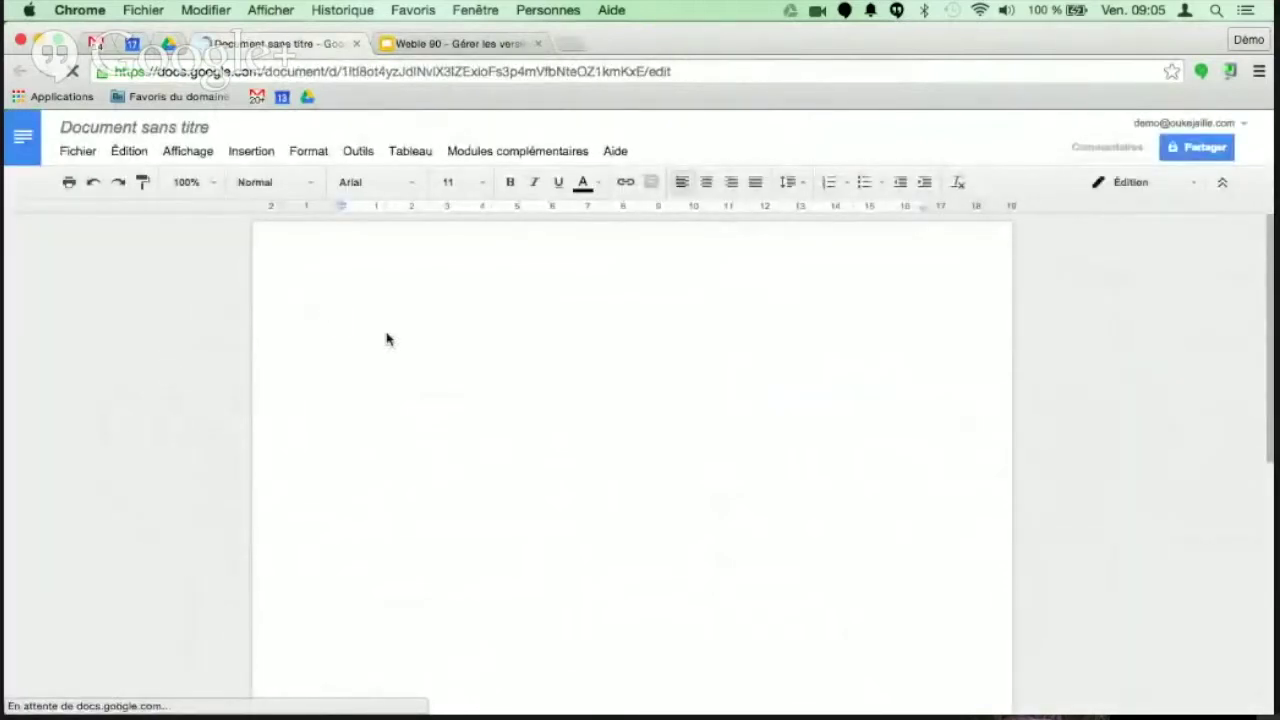
text(oihamotzeguahgmaheg)
key(Return)
text(algbaleugbaleubg)
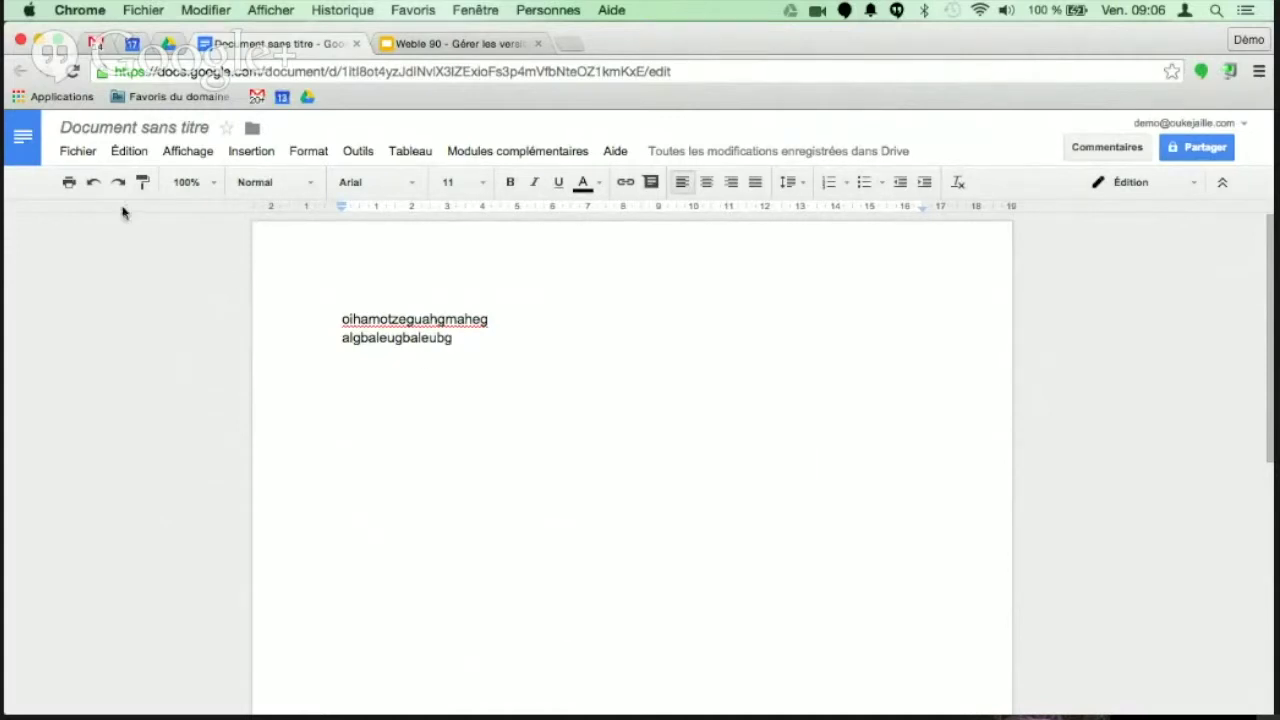
click(78, 151)
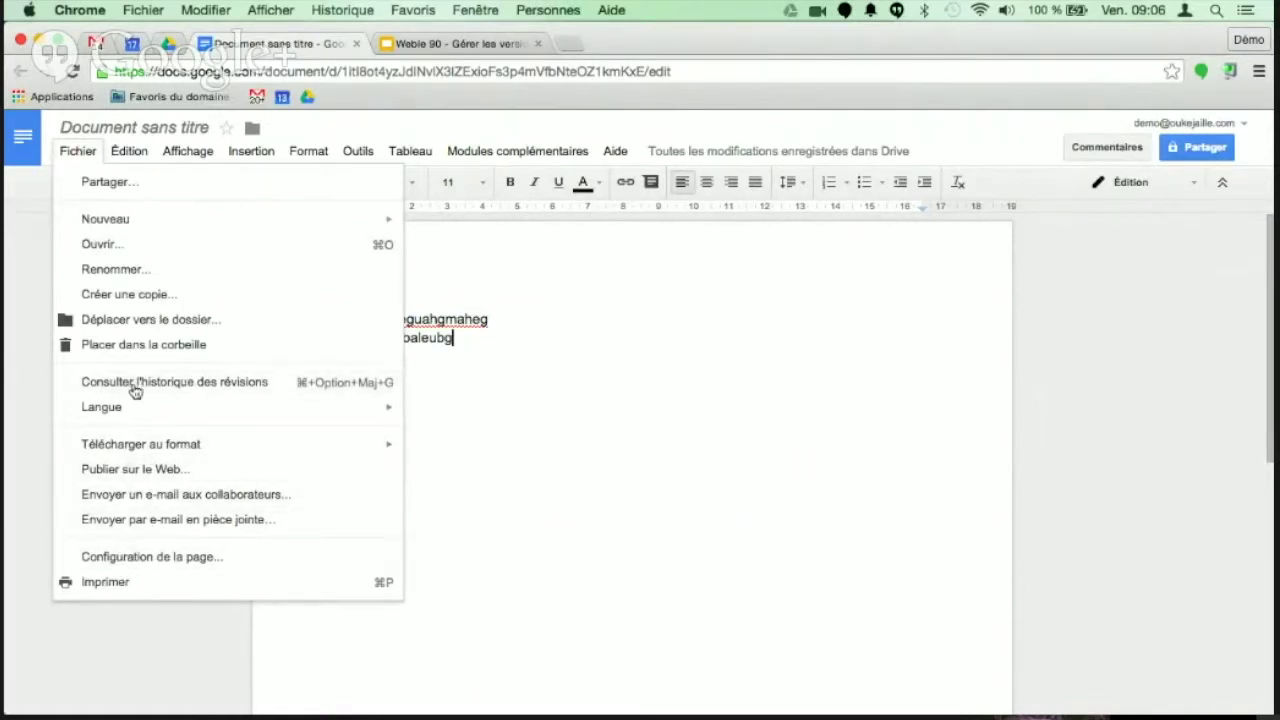
- View the untitled document's revision history, close it, and reopen it from the save-status link
click(226, 391)
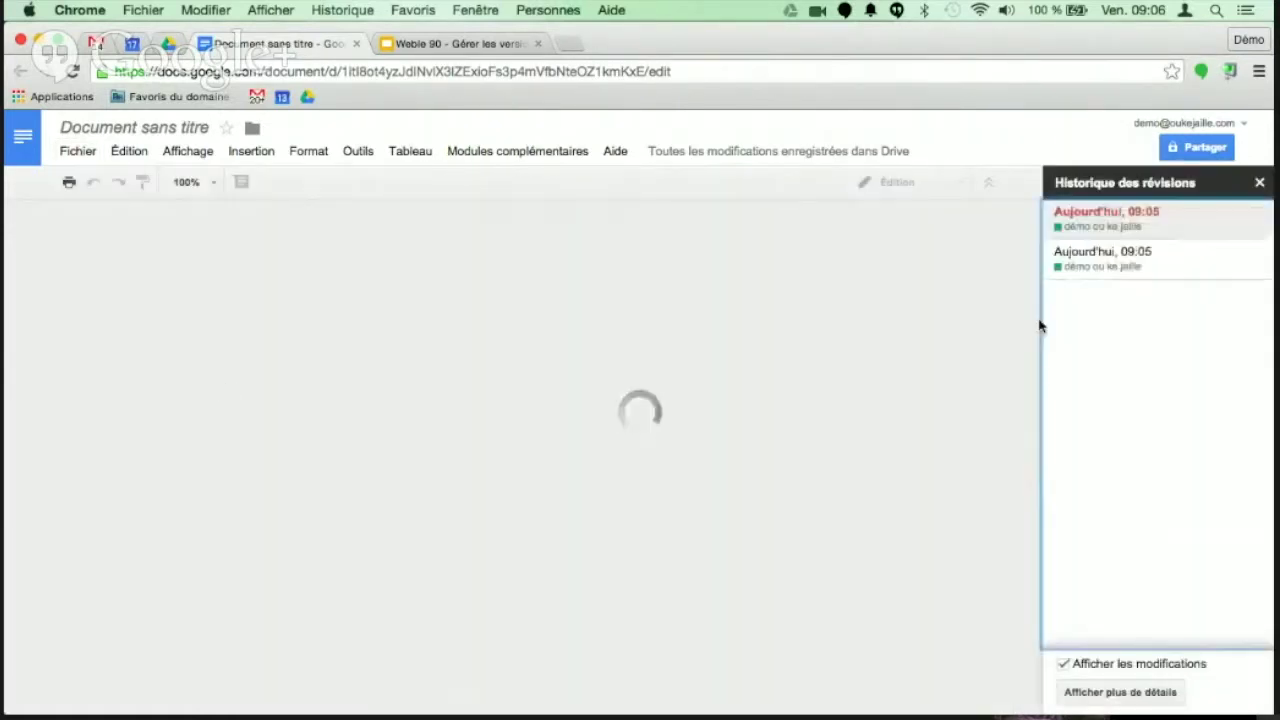
click(1260, 183)
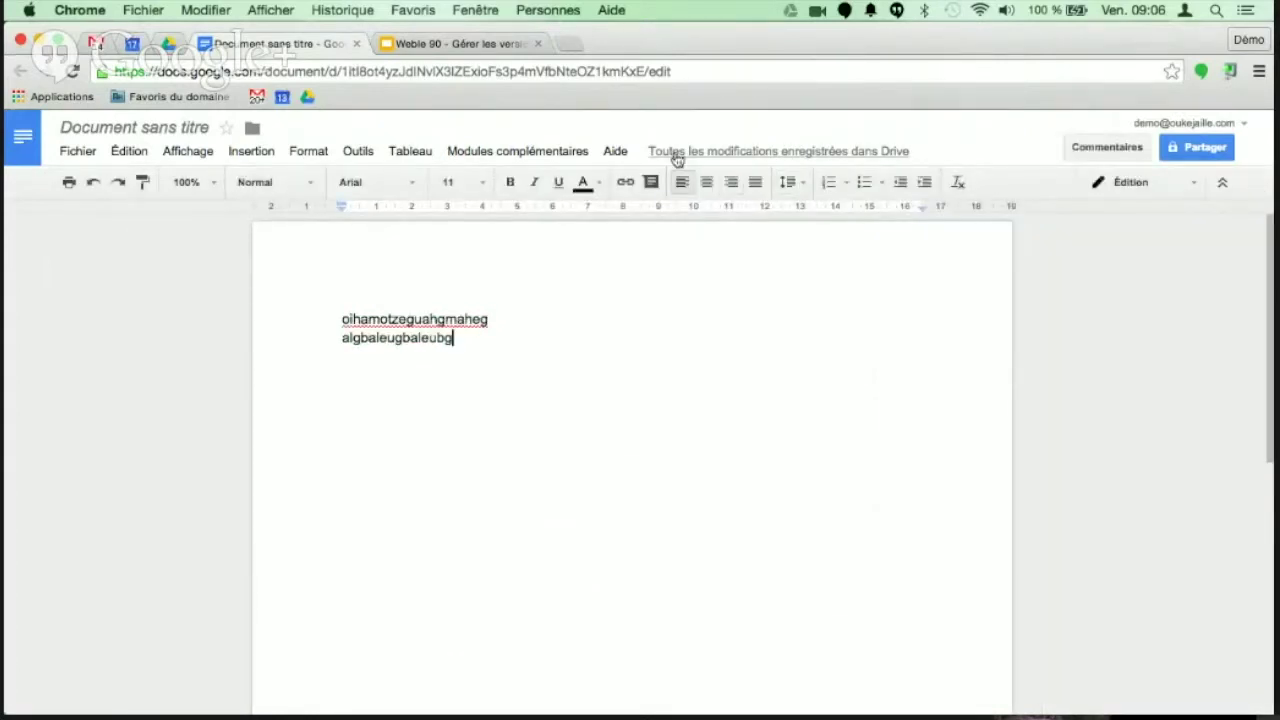
mouse_move(676, 158)
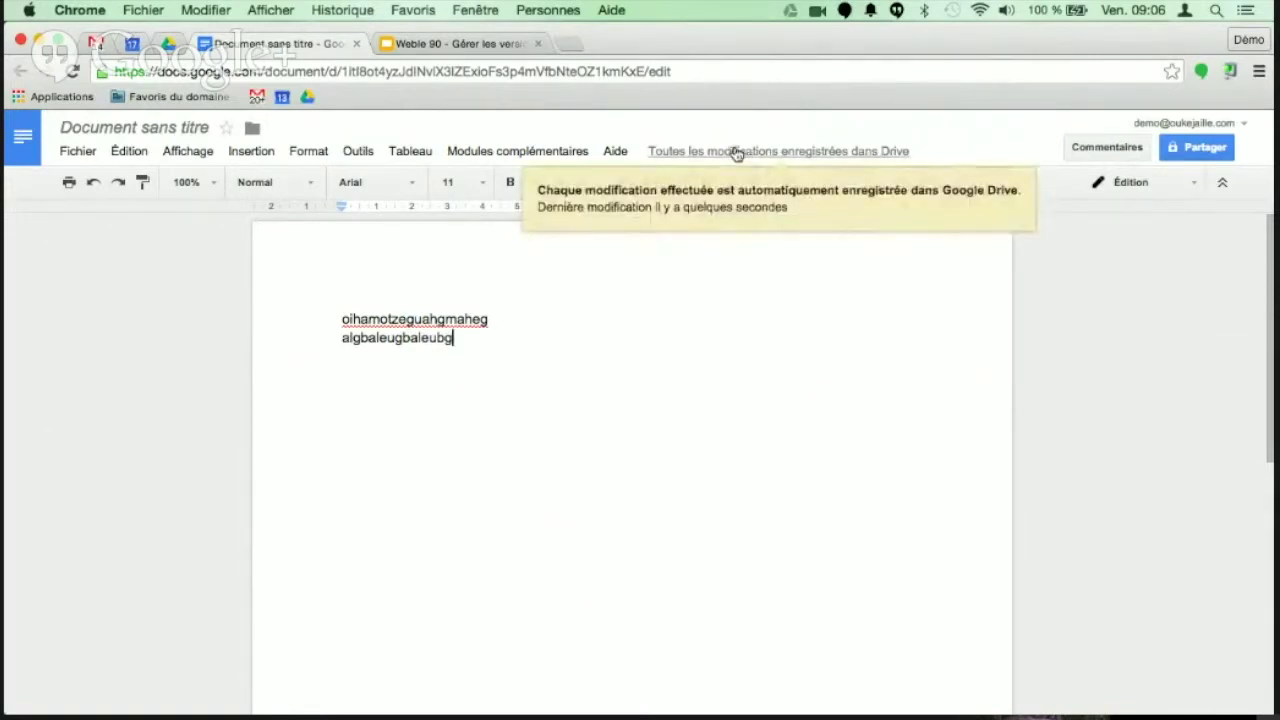
click(735, 151)
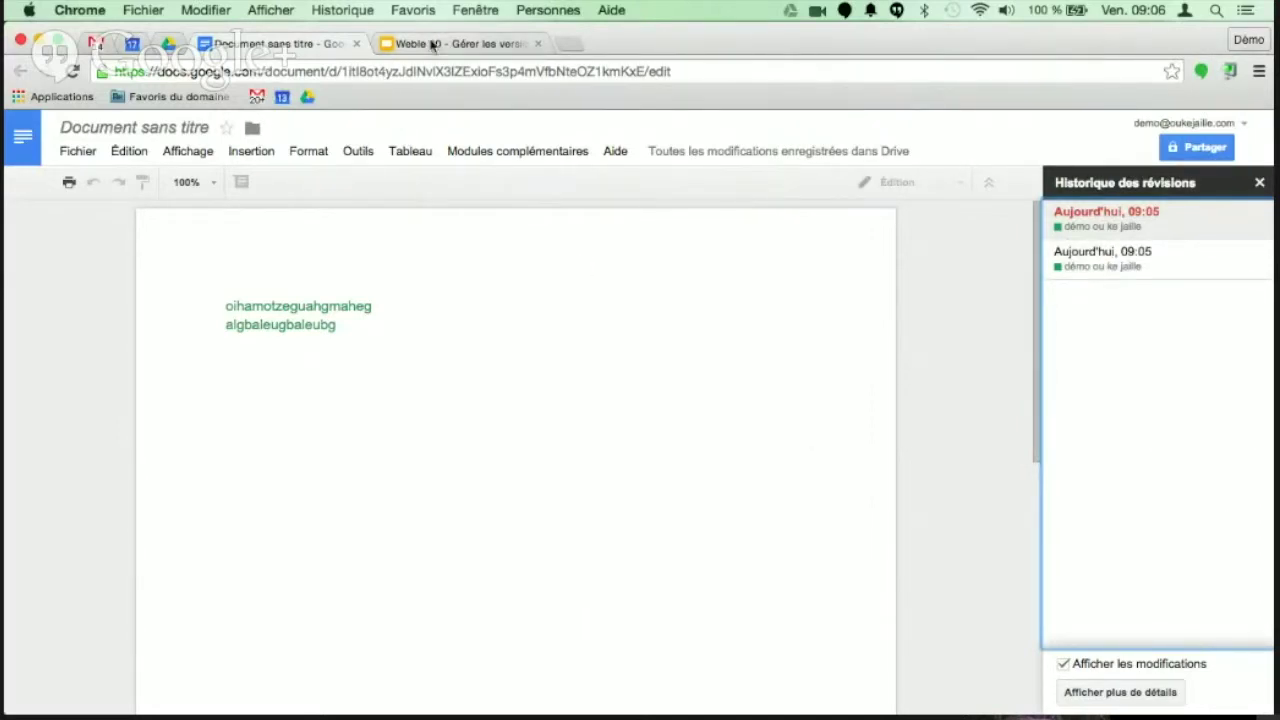
- Return to the Weble 90 presentation slideshow and bring up its options
click(432, 45)
mouse_move(268, 694)
click(258, 690)
- Exit the Weble 90 slideshow into the slide editor
click(292, 689)
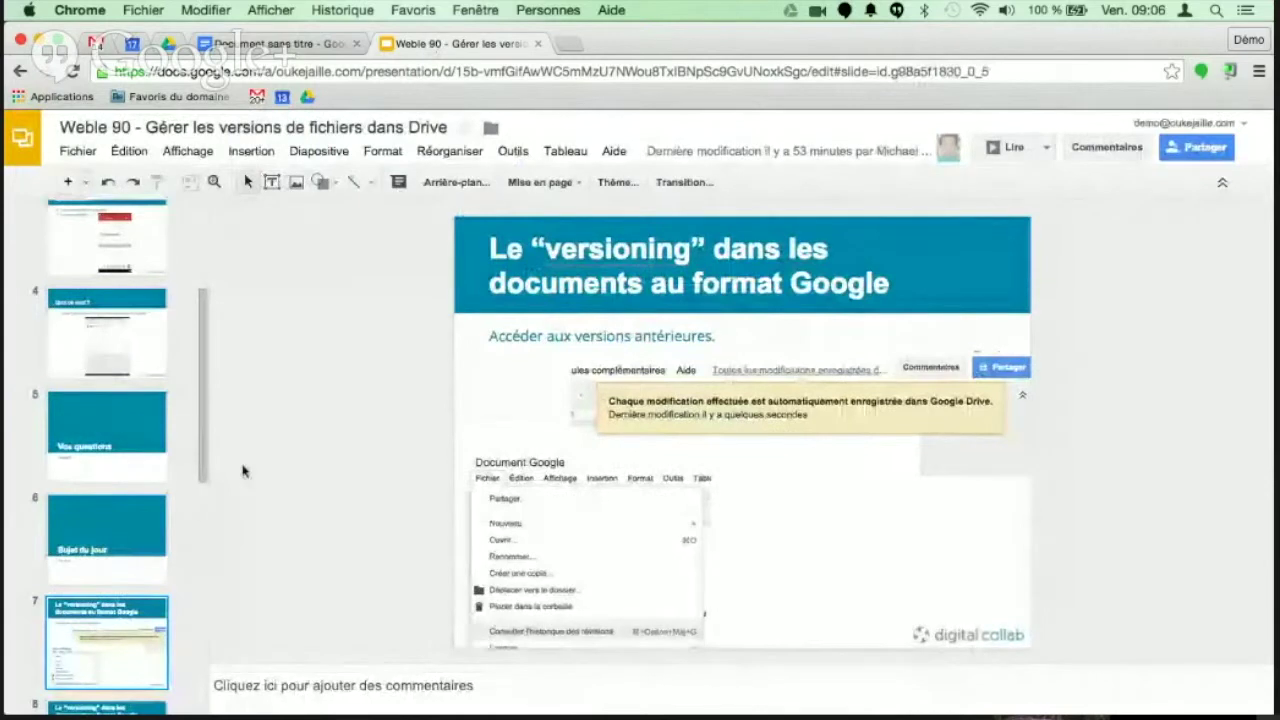
scroll(210, 445, up, 5)
scroll(206, 440, down, 6)
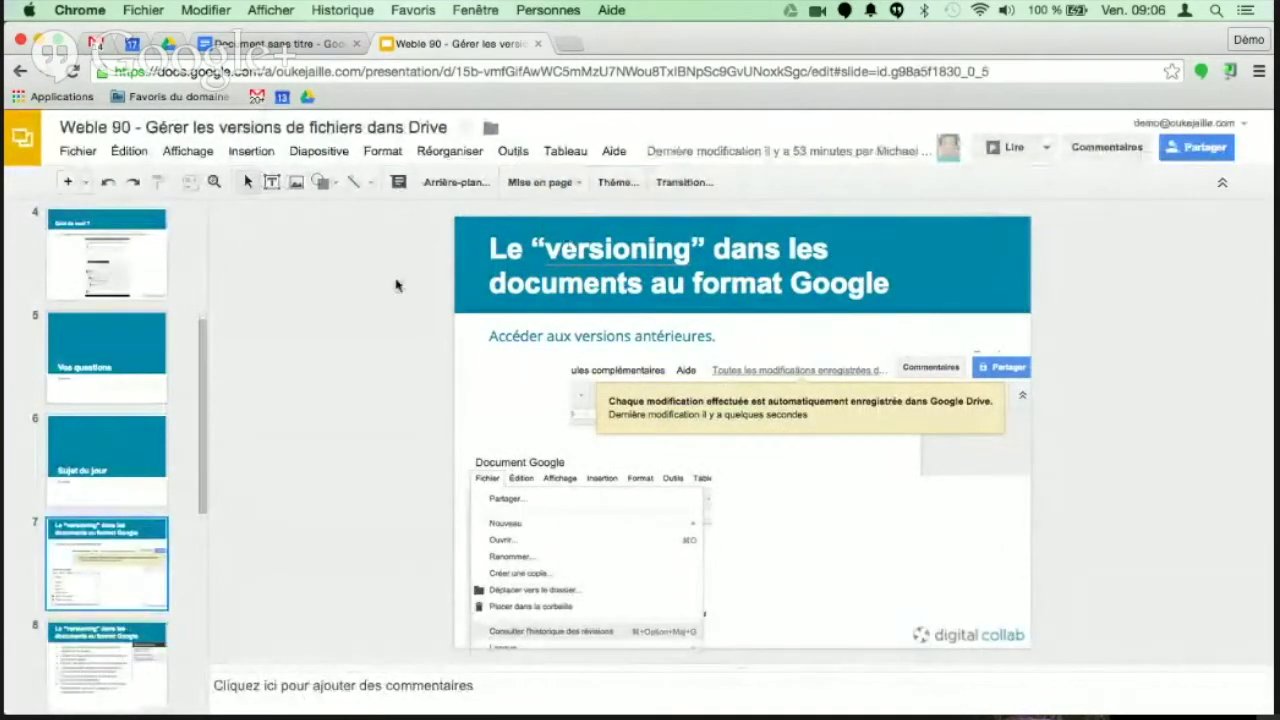
- Open the presentation's revision history with more details and scroll through the 15 avril revisions
click(713, 152)
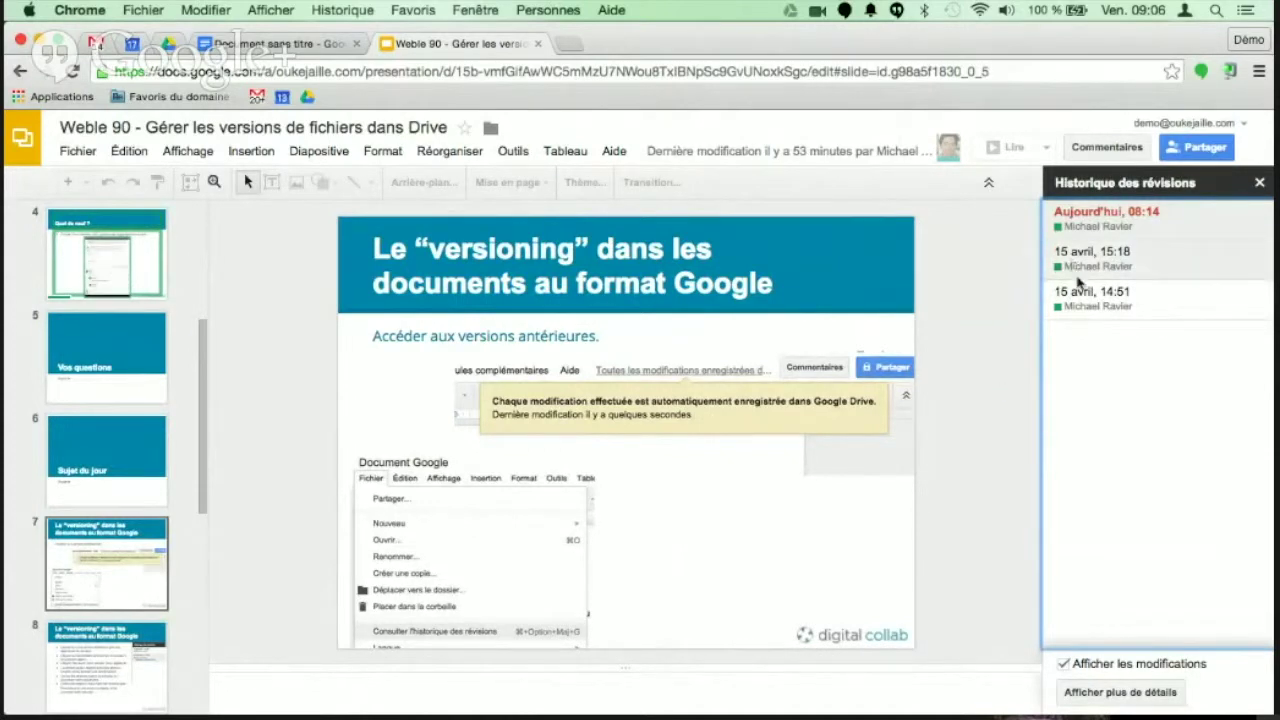
click(1088, 698)
scroll(1165, 484, down, 3)
scroll(1168, 478, down, 2)
scroll(1172, 470, down, 2)
scroll(1177, 464, down, 1)
scroll(1177, 464, up, 5)
scroll(1177, 464, down, 5)
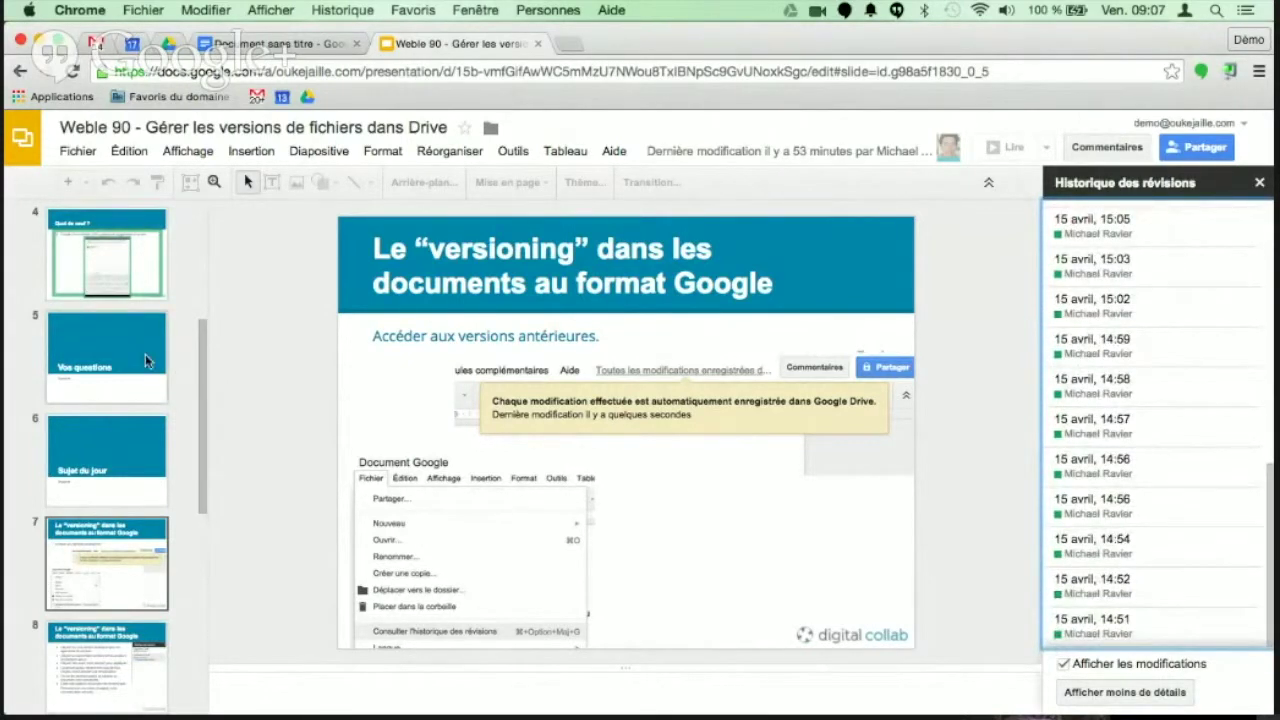
scroll(145, 360, up, 5)
scroll(145, 362, down, 8)
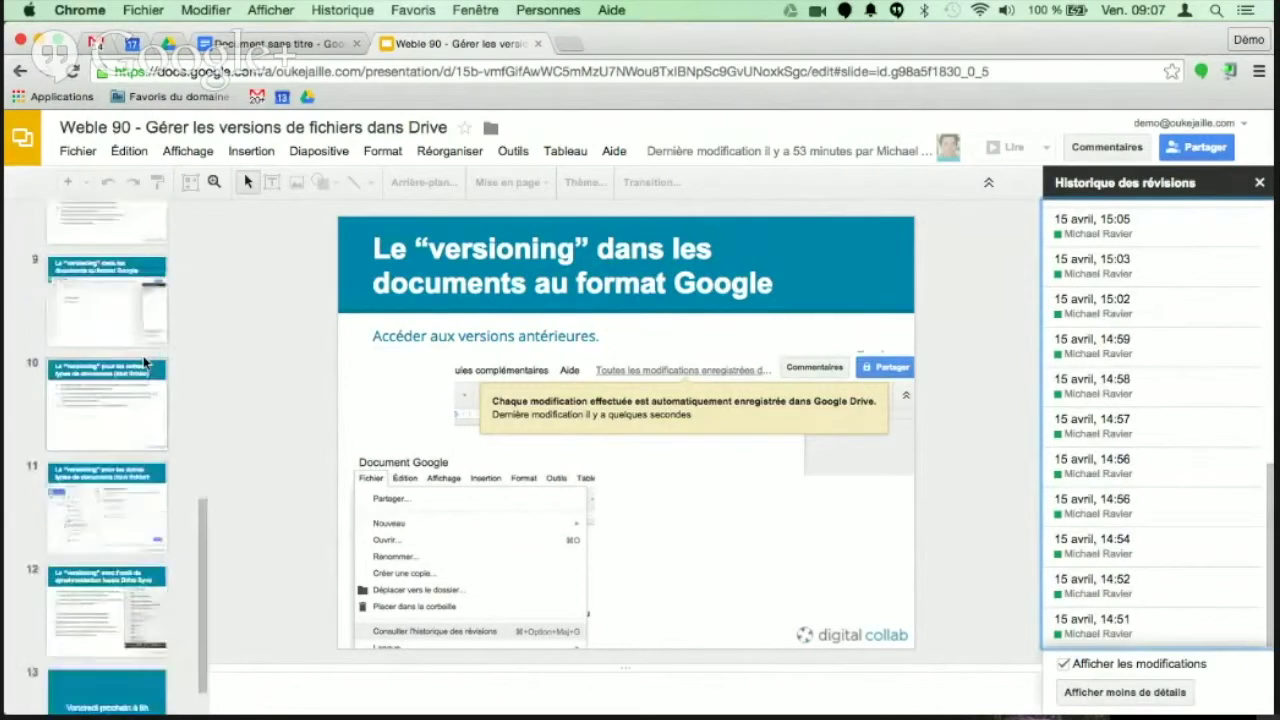
scroll(145, 362, up, 8)
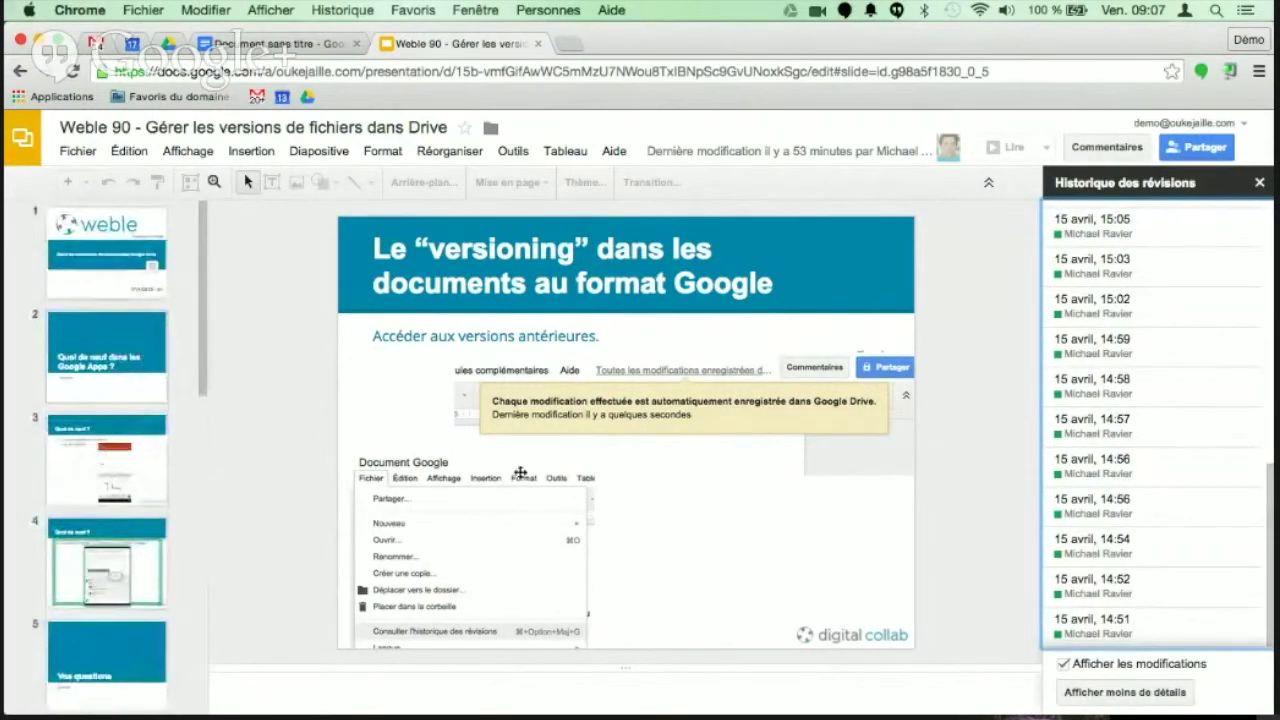
- Select the 15 avril, 14:51 revision and scroll through its Google Keep slides
click(1113, 621)
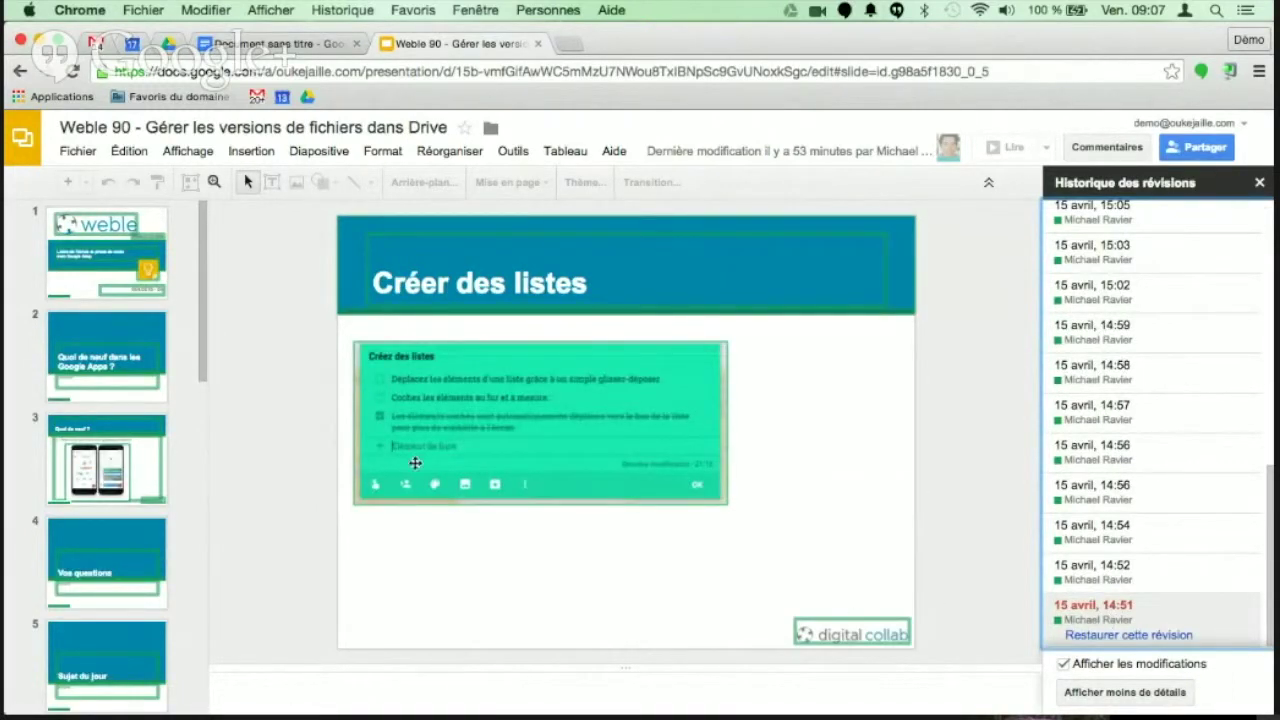
scroll(259, 422, down, 2)
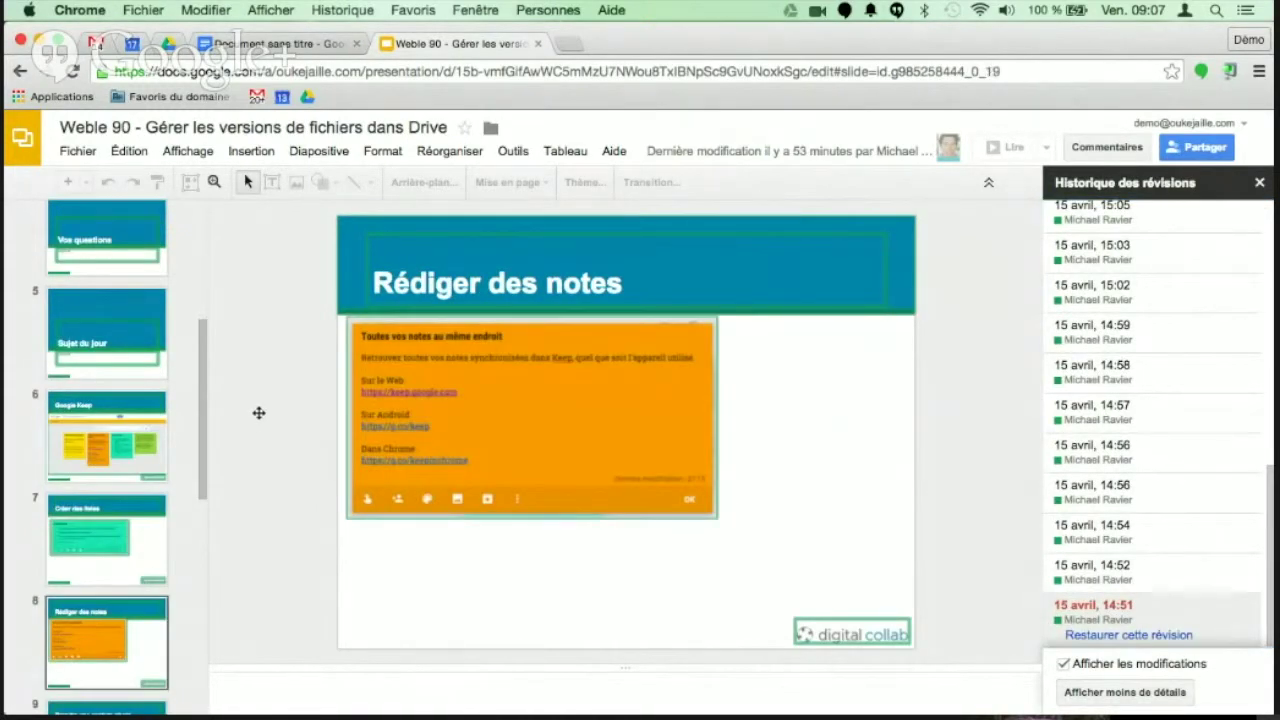
scroll(259, 413, down, 1)
scroll(259, 413, down, 1)
scroll(259, 413, down, 1)
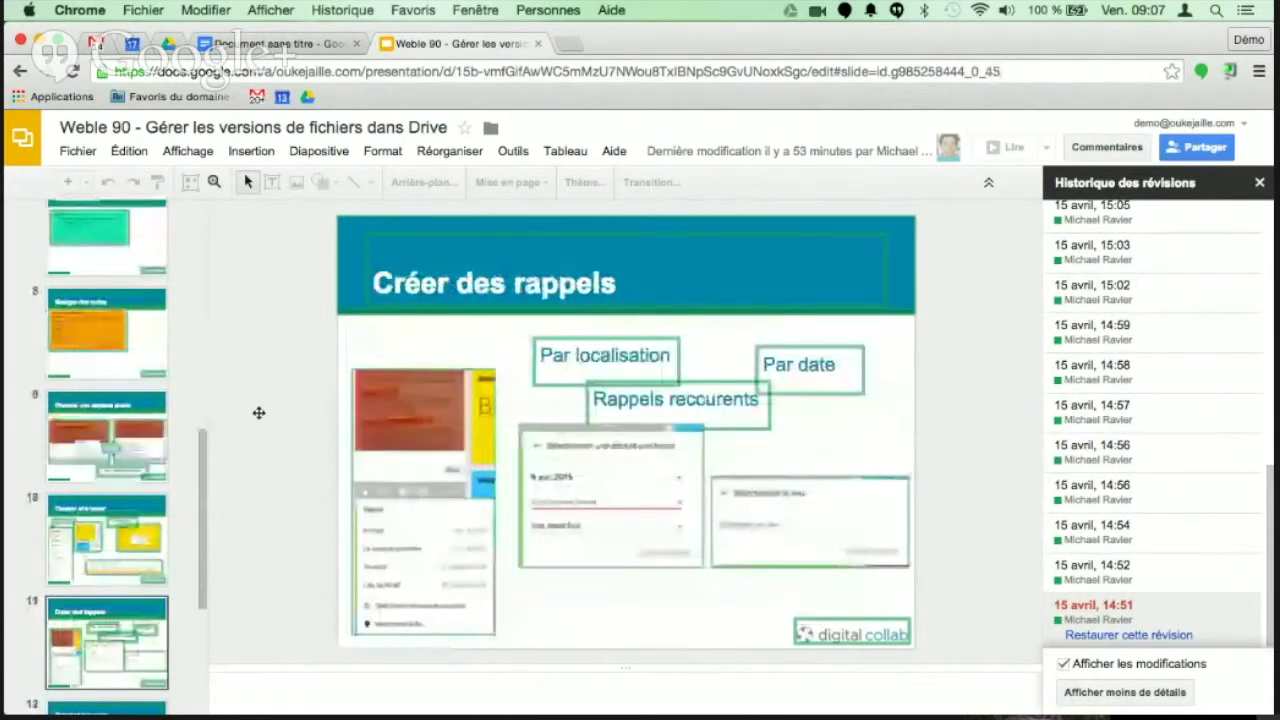
scroll(259, 413, down, 1)
scroll(259, 413, down, 1)
scroll(259, 413, down, 1)
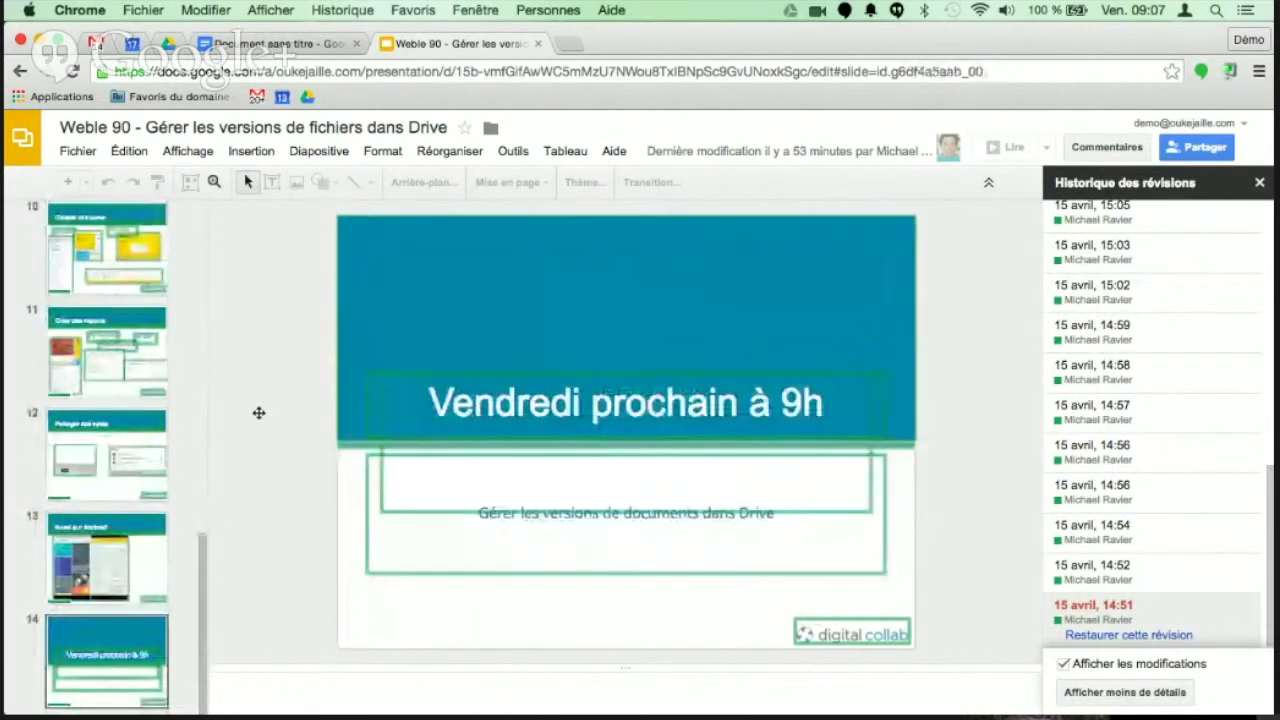
scroll(260, 411, up, 1)
scroll(261, 411, up, 1)
scroll(261, 411, up, 1)
scroll(261, 411, up, 1)
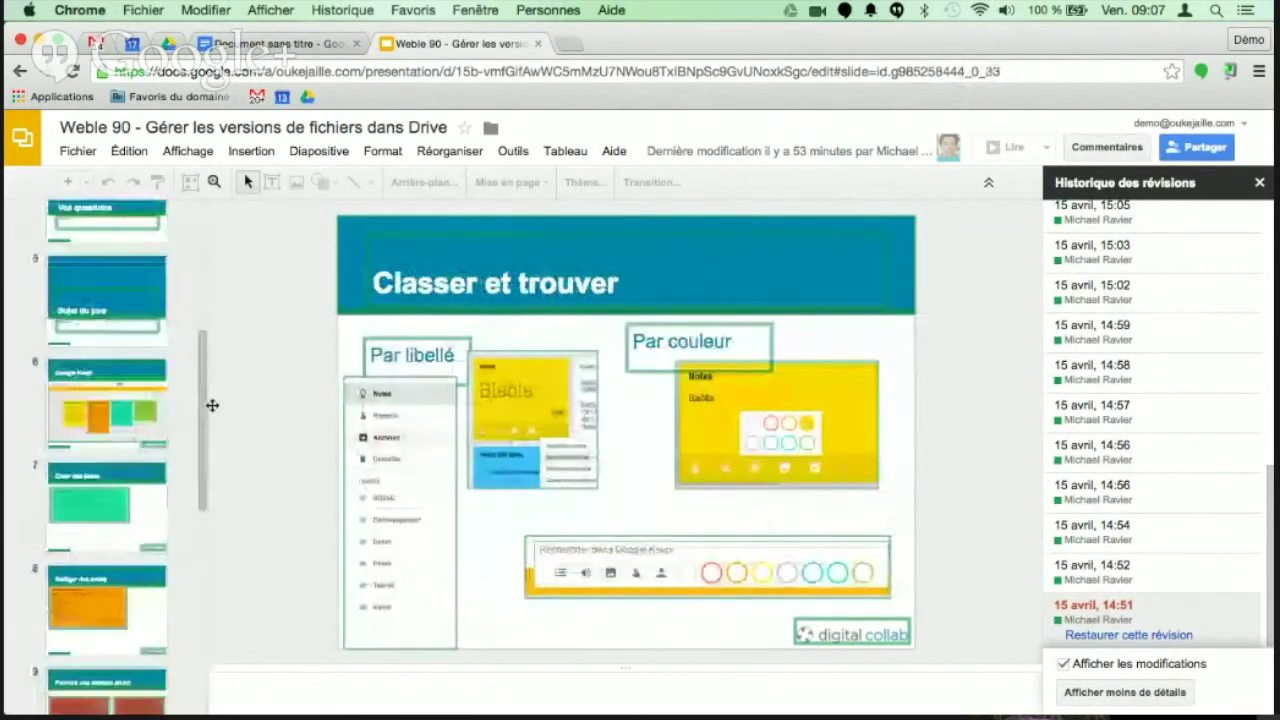
scroll(210, 405, up, 1)
scroll(200, 405, up, 2)
scroll(189, 406, up, 1)
scroll(189, 406, up, 2)
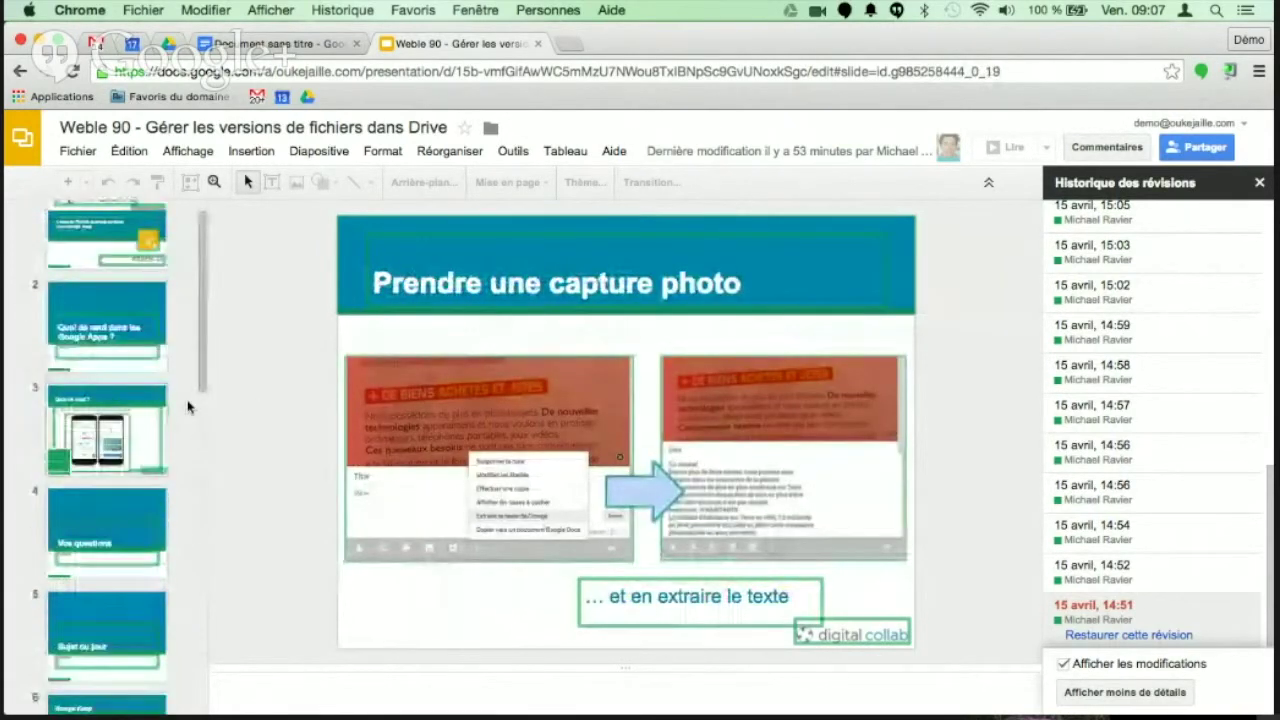
scroll(72, 398, up, 1)
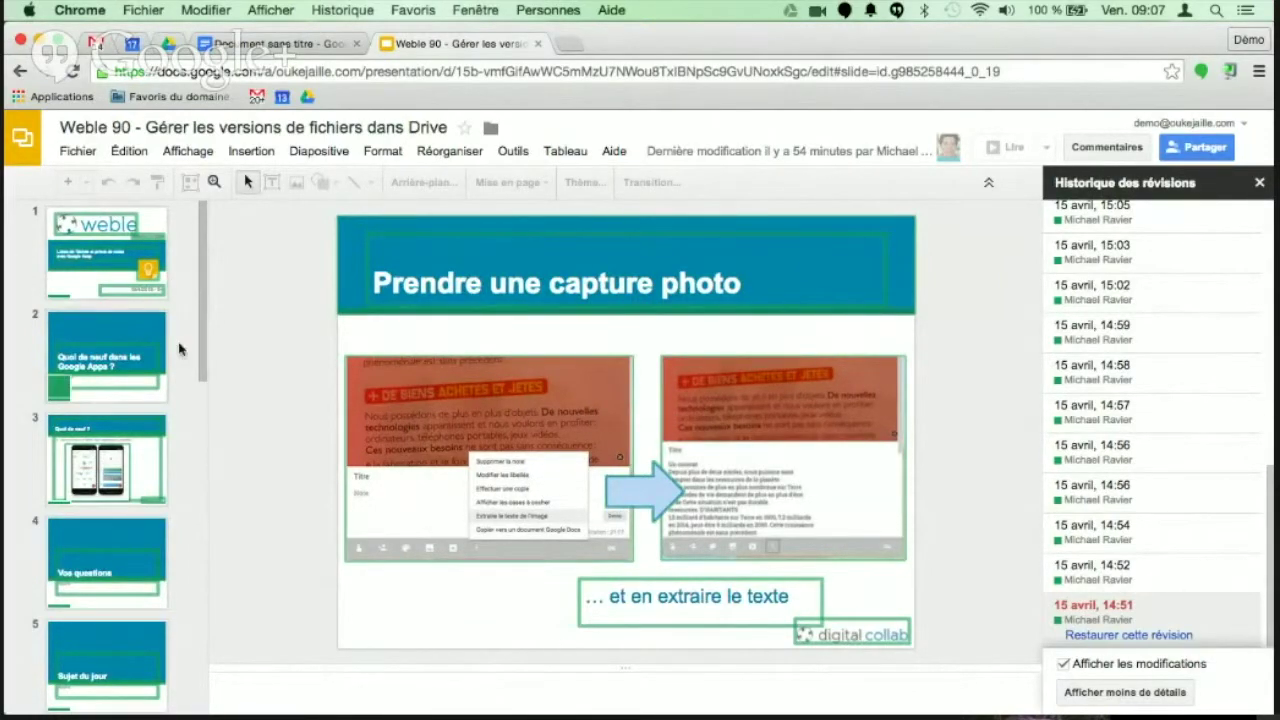
- Review the restored 14:51 version's slides and reopen the revision history
scroll(124, 349, down, 3)
scroll(124, 349, down, 5)
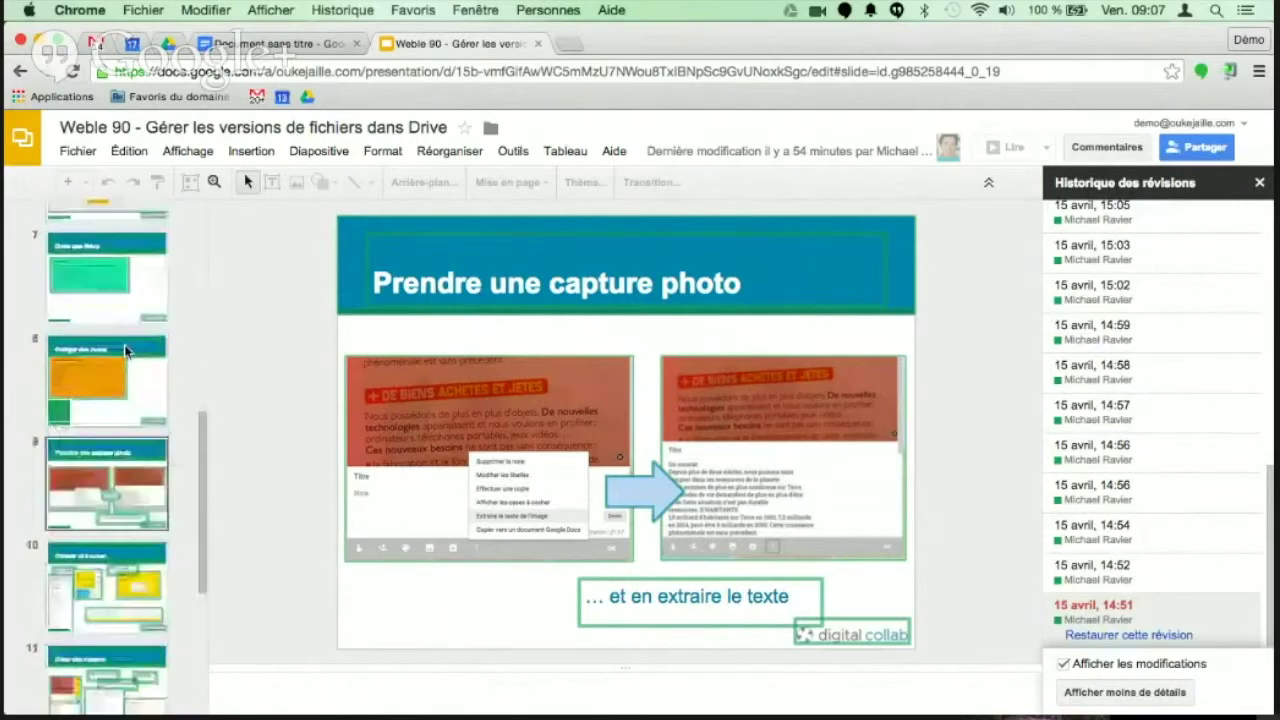
scroll(124, 349, down, 3)
scroll(125, 348, down, 2)
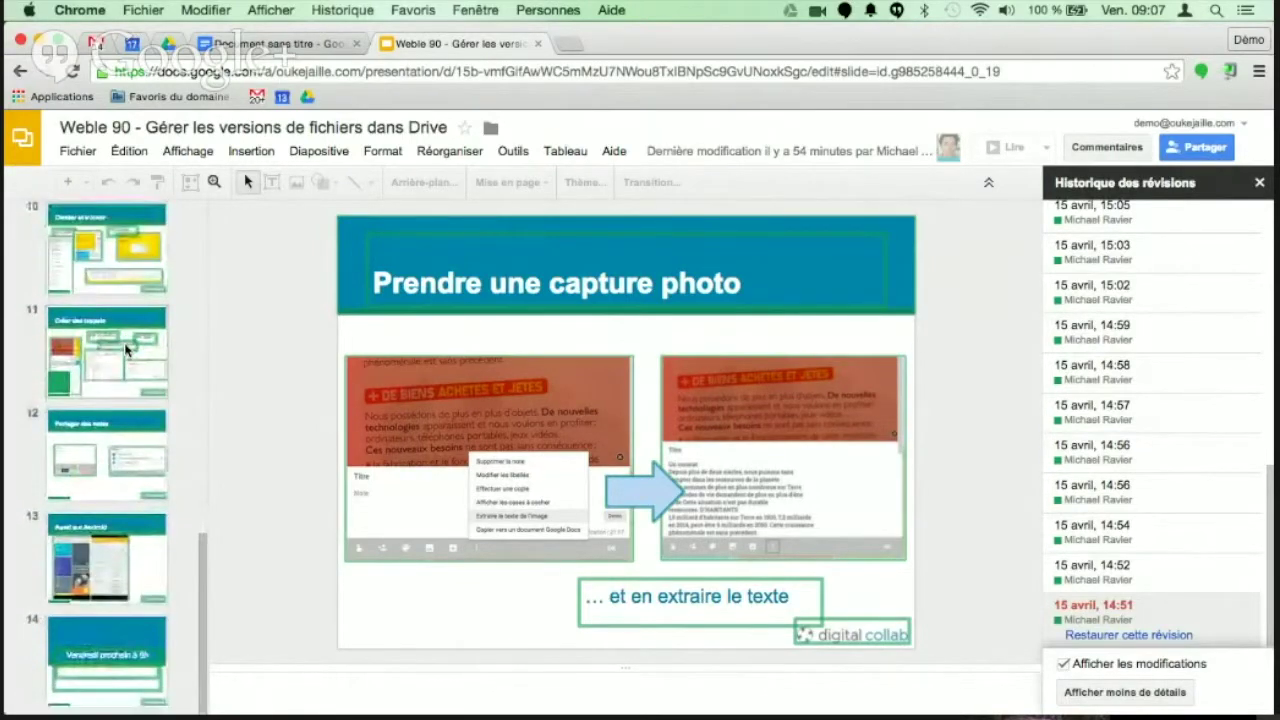
scroll(125, 348, up, 3)
scroll(125, 348, up, 10)
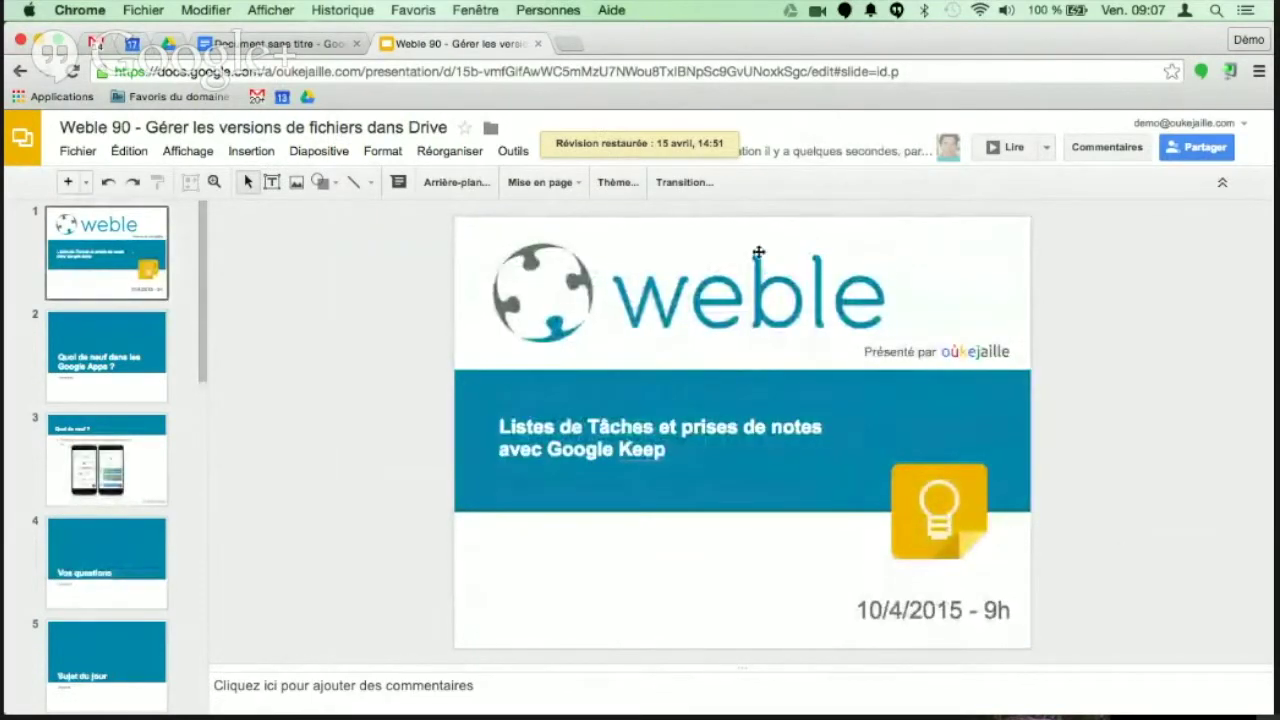
click(790, 153)
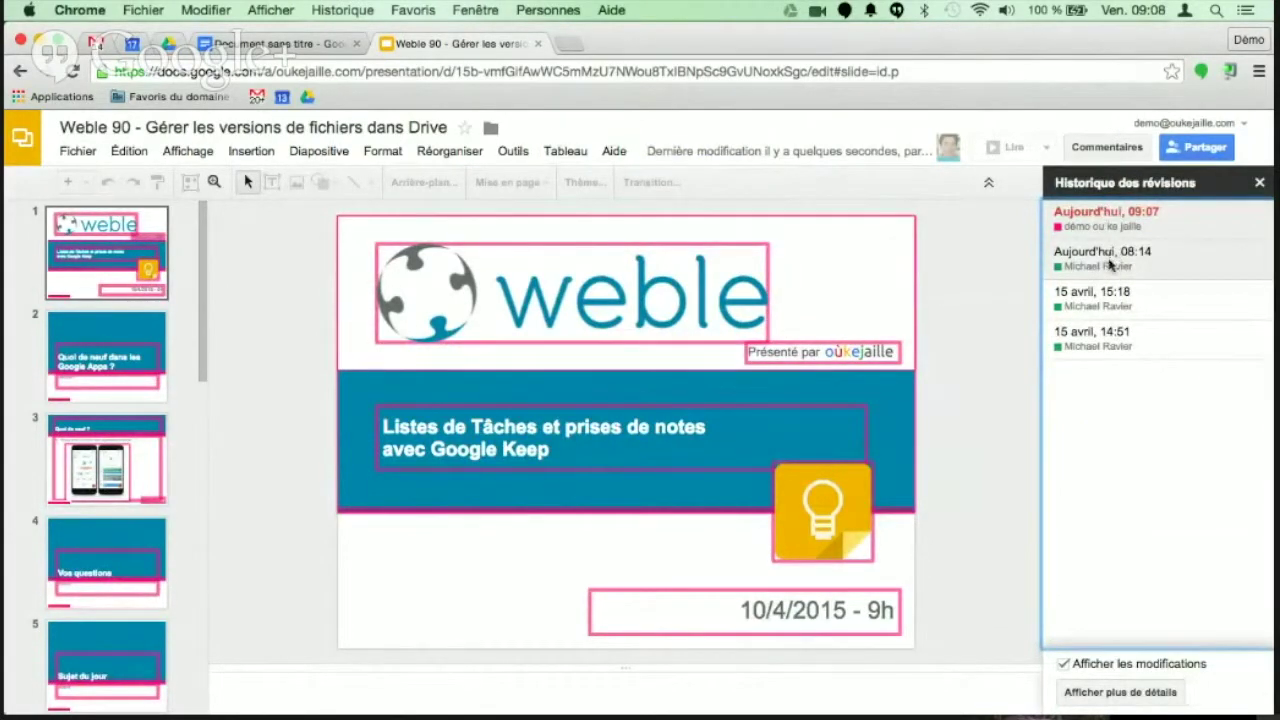
- Restore the Aujourd'hui 08:14 revision and browse to slides 7 and 8 on versioning
click(1106, 260)
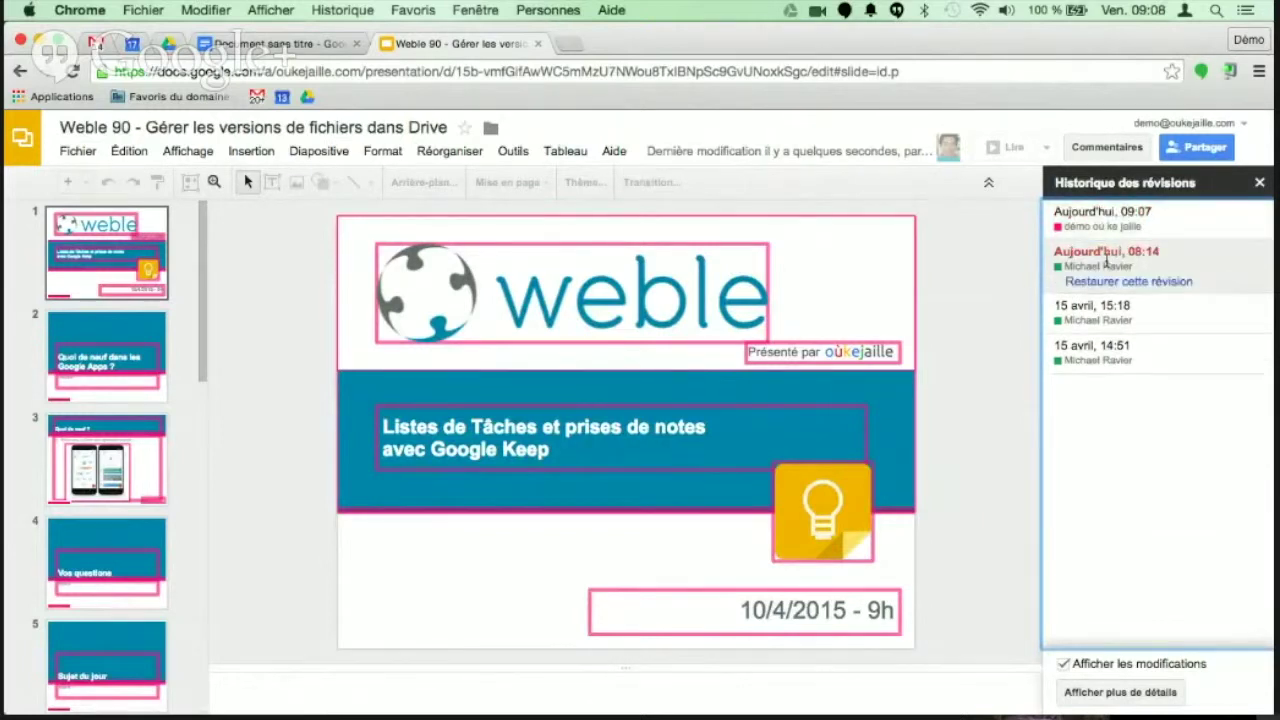
click(1105, 281)
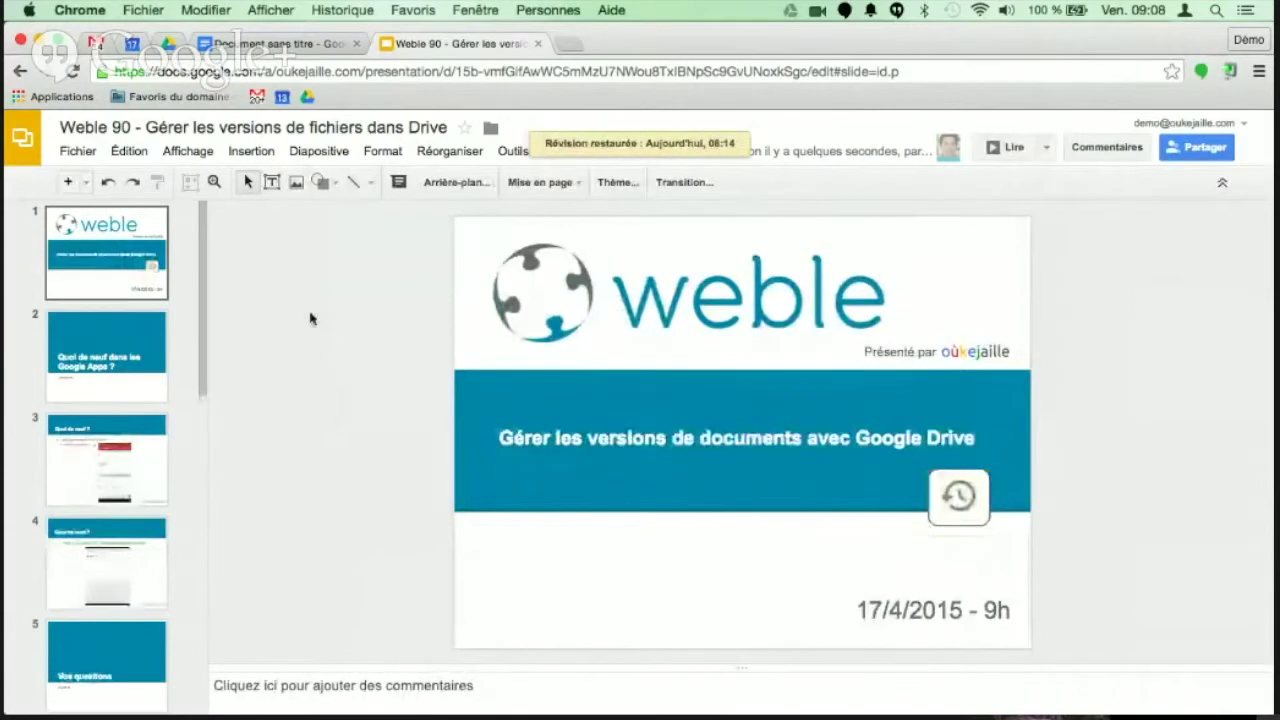
scroll(150, 410, down, 1)
scroll(127, 430, down, 3)
scroll(127, 430, down, 3)
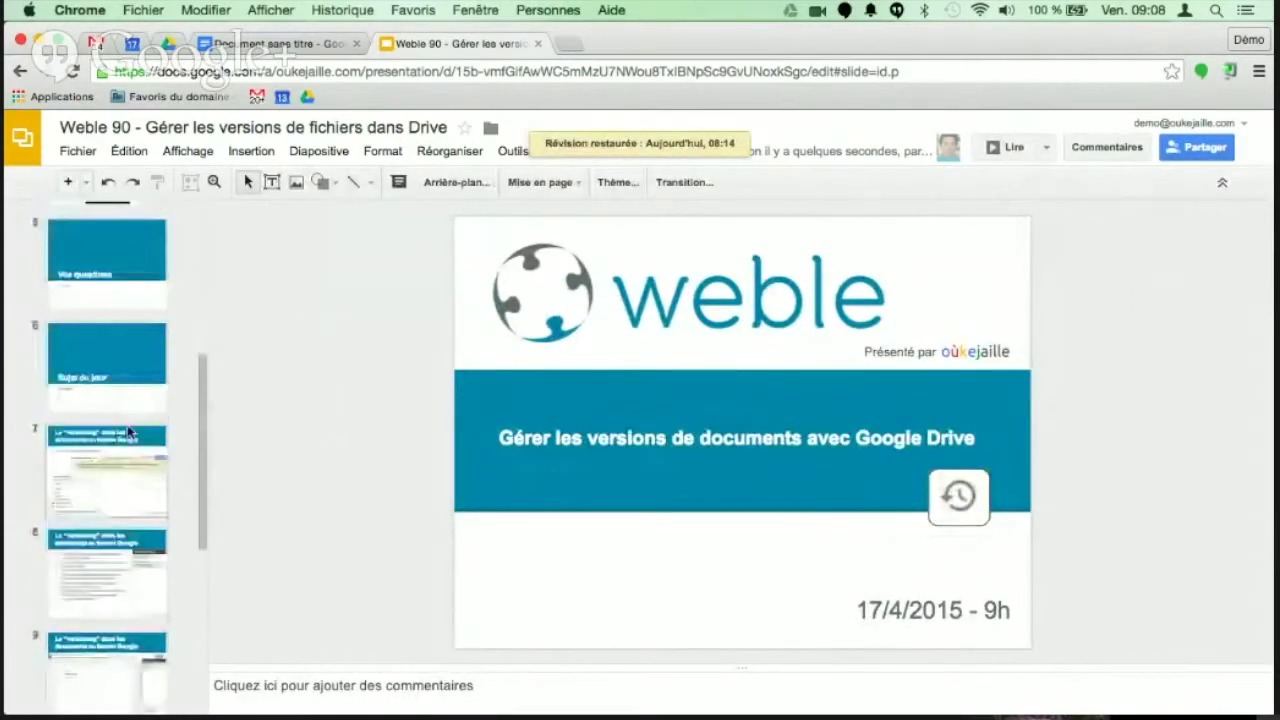
scroll(128, 432, down, 3)
scroll(128, 432, up, 1)
scroll(128, 432, up, 1)
scroll(128, 420, up, 1)
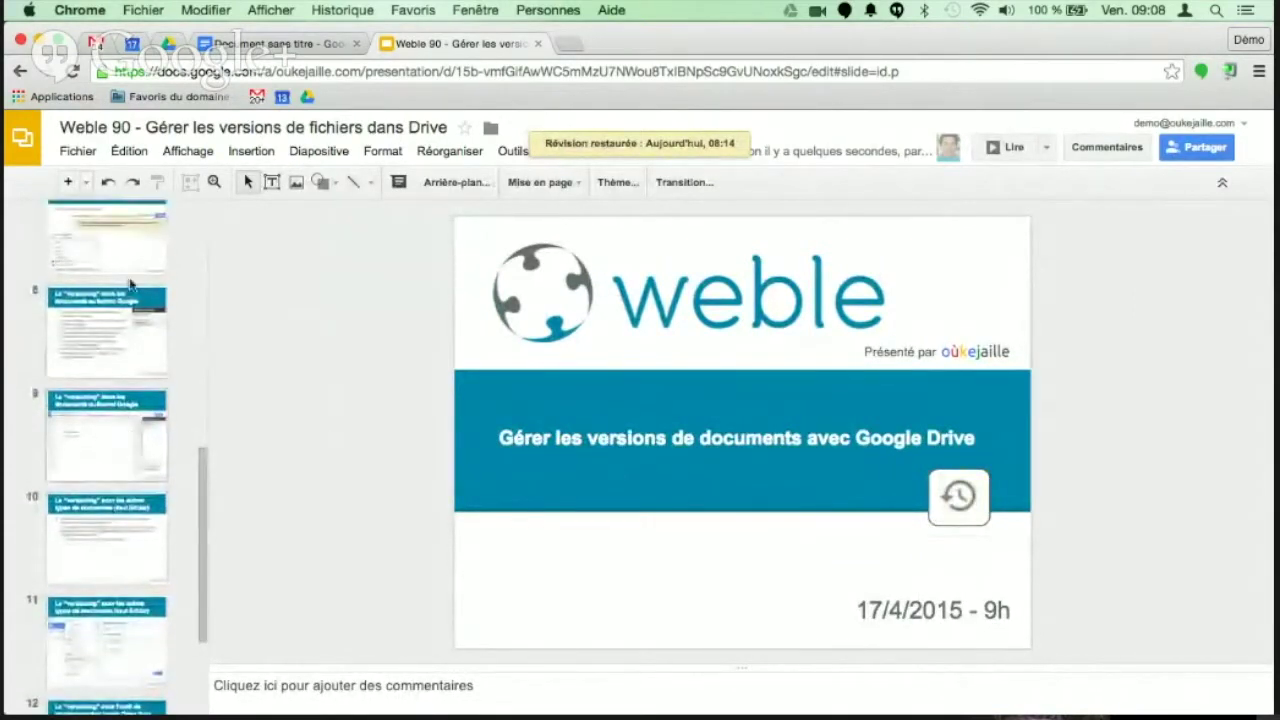
click(120, 257)
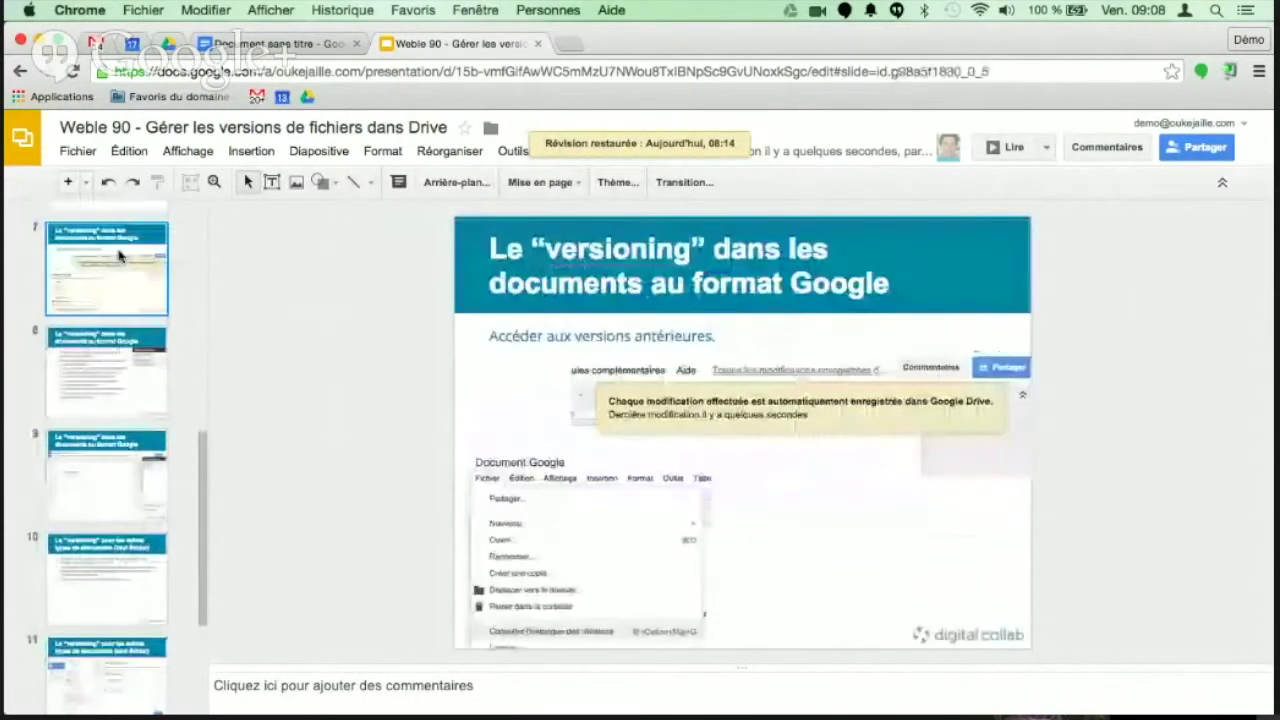
click(76, 393)
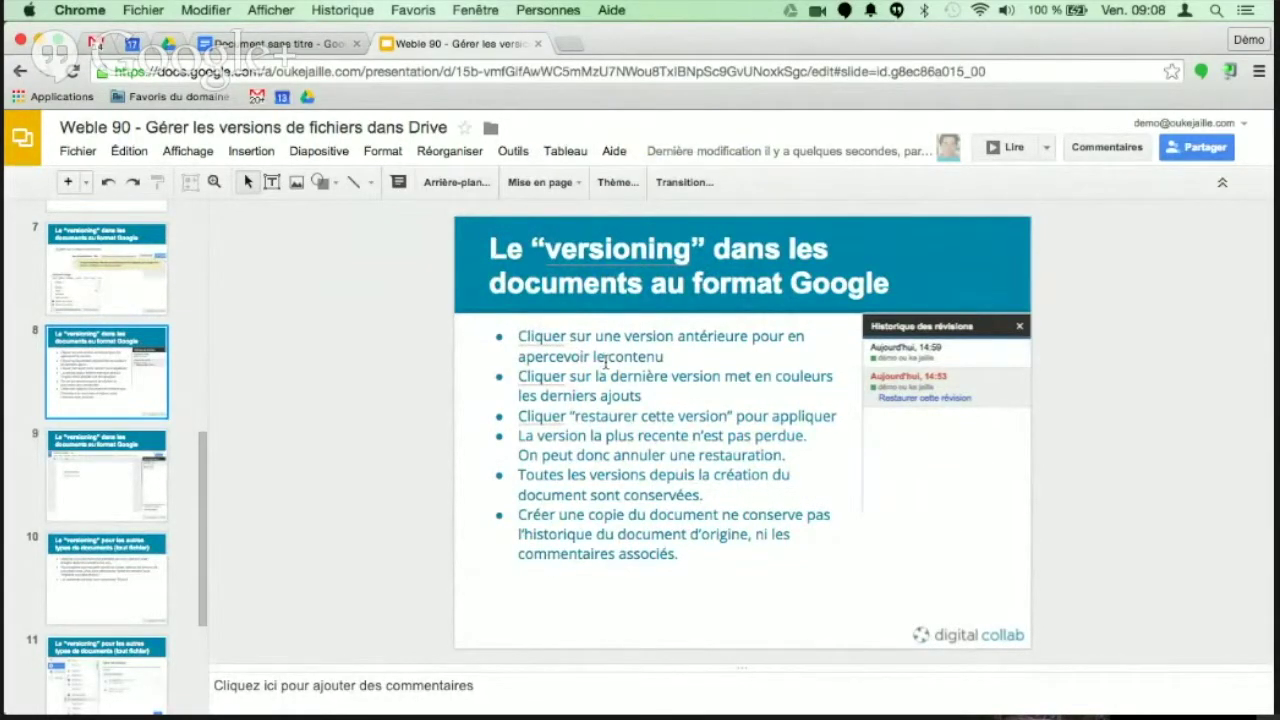
- Open and dismiss the Fichier menu, then display slide 9 with the Google Docs screenshot
click(84, 154)
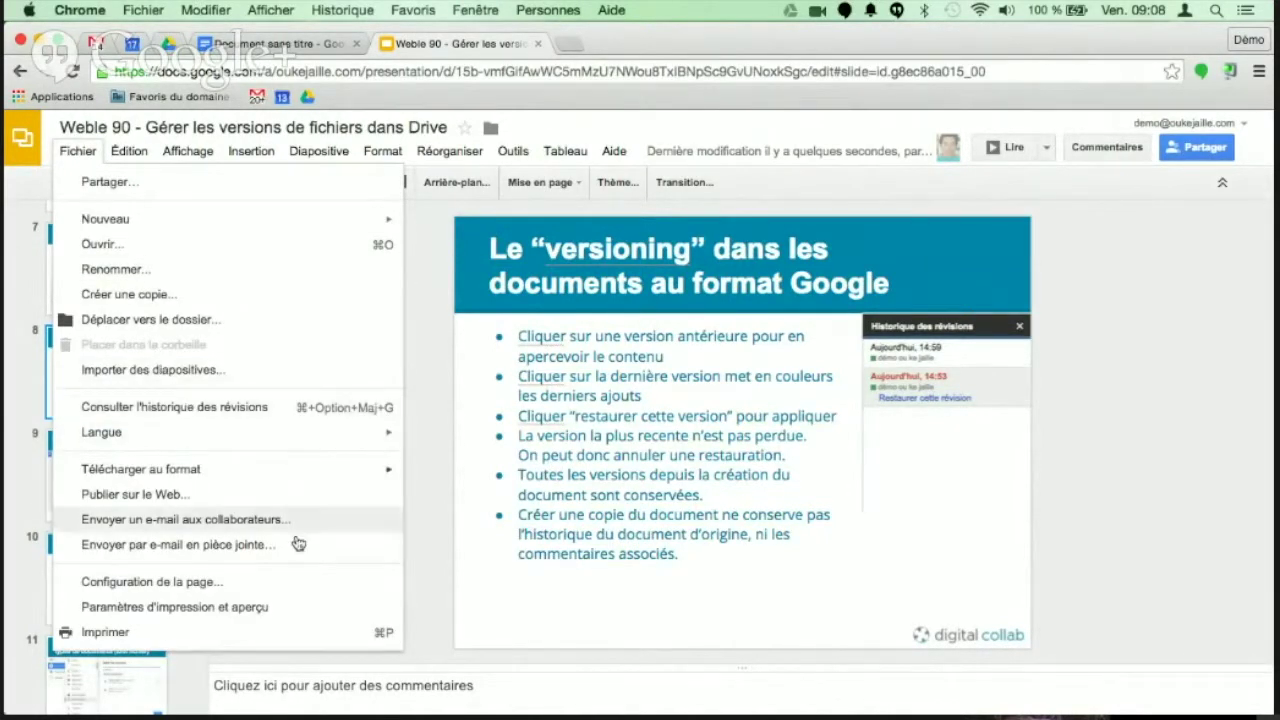
click(434, 418)
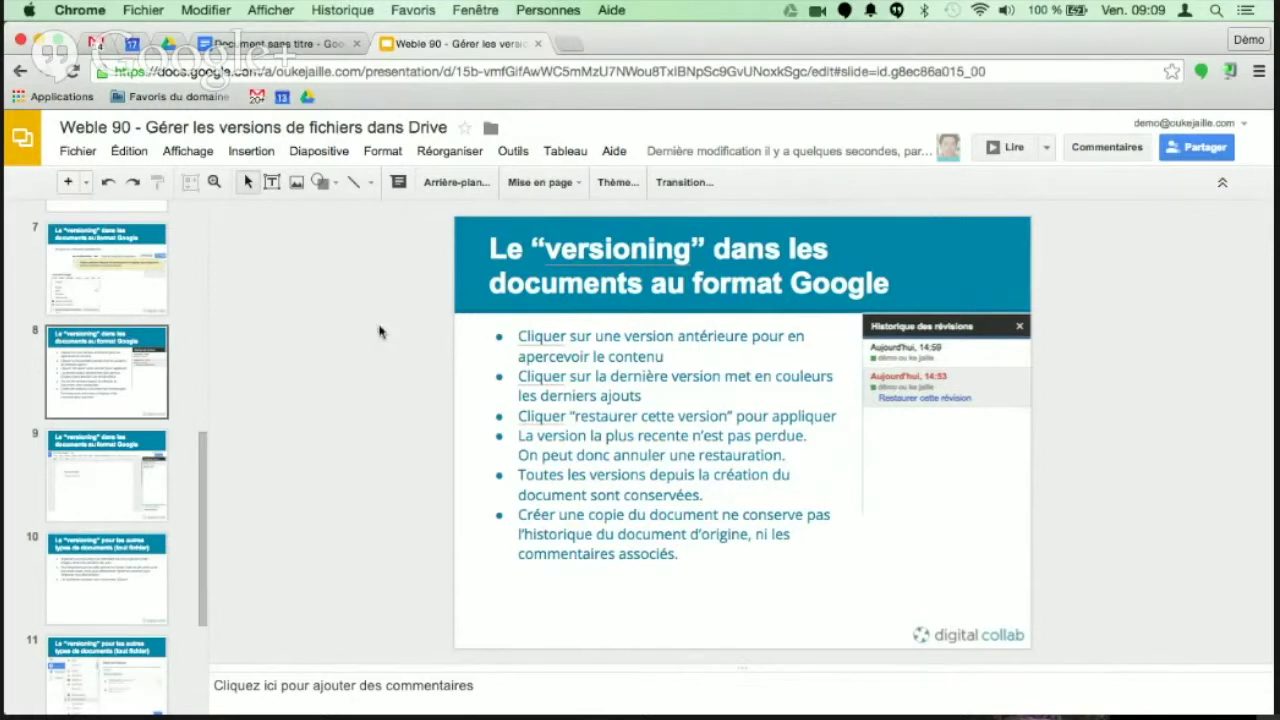
click(74, 457)
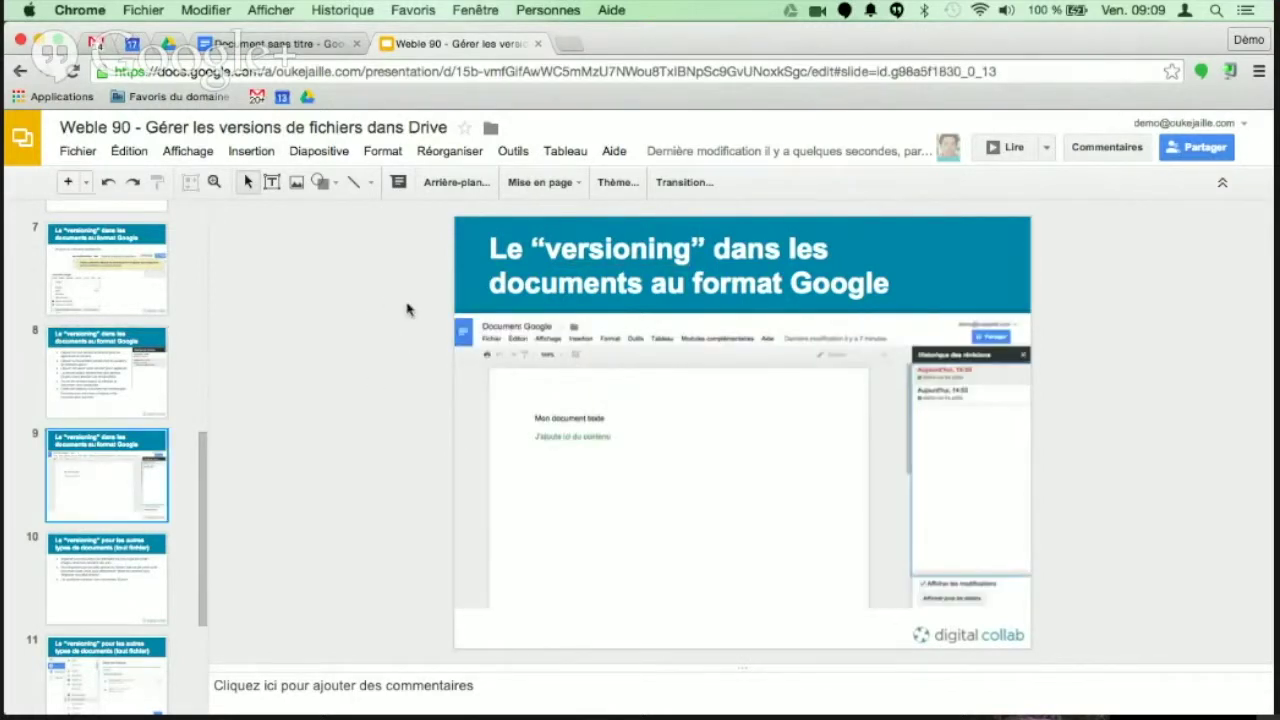
- Browse slides 10 and 11 on versioning other file types, then return to My Drive
click(121, 565)
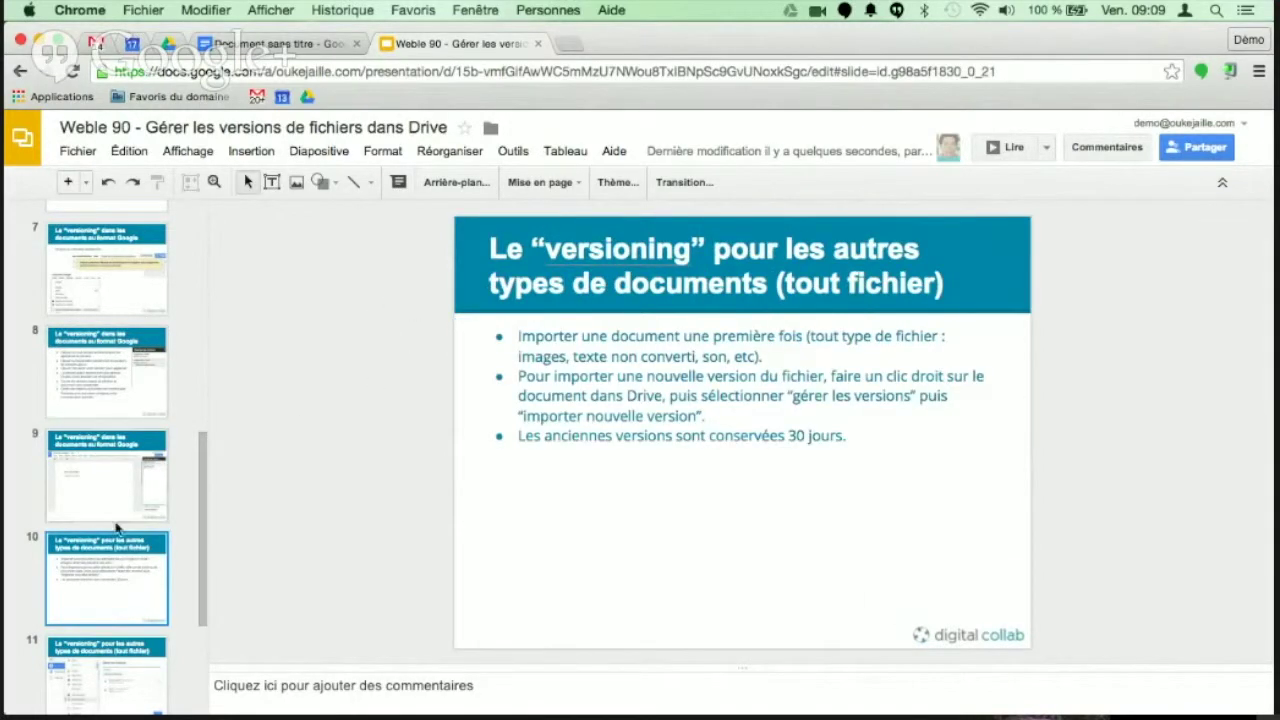
scroll(110, 495, down, 2)
scroll(108, 493, down, 1)
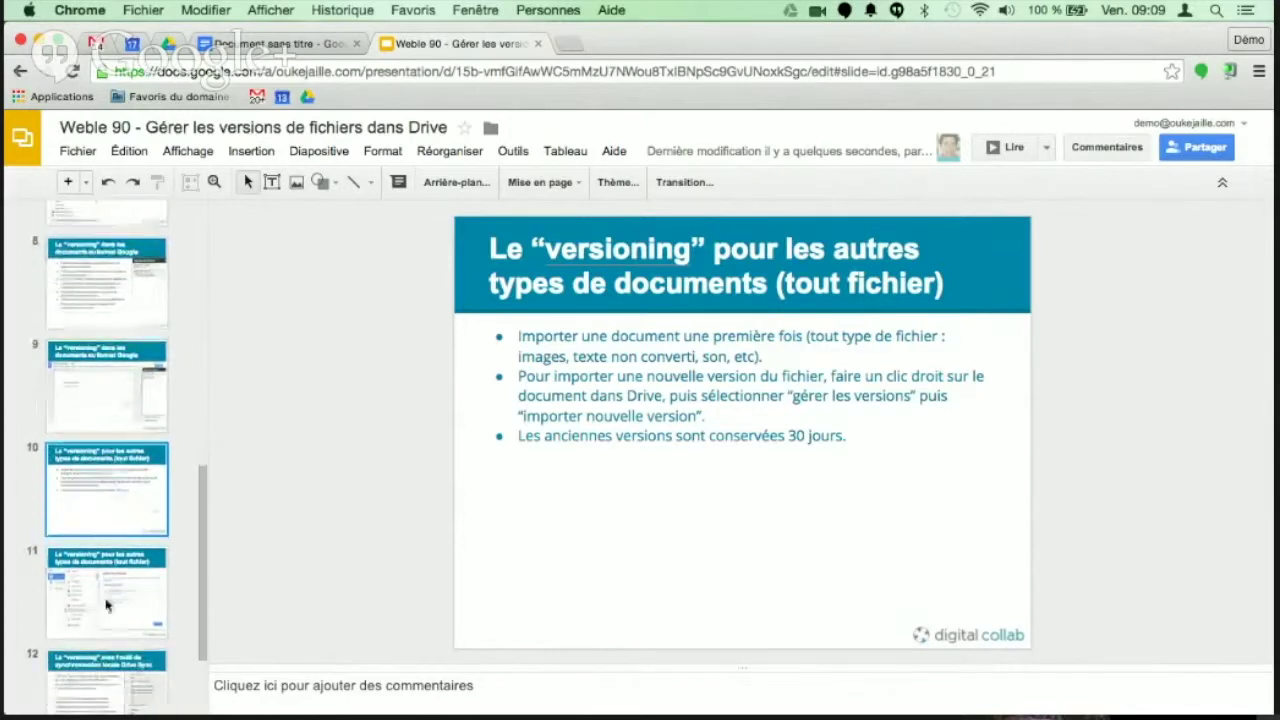
click(106, 597)
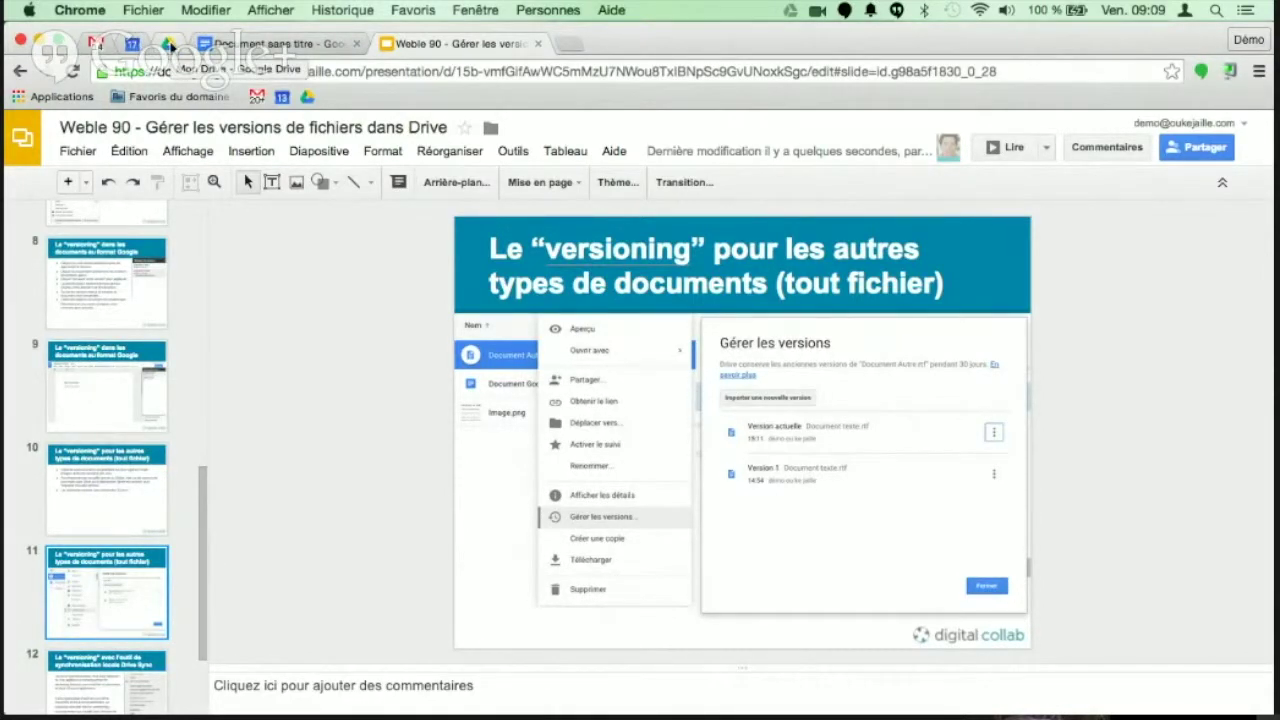
click(170, 46)
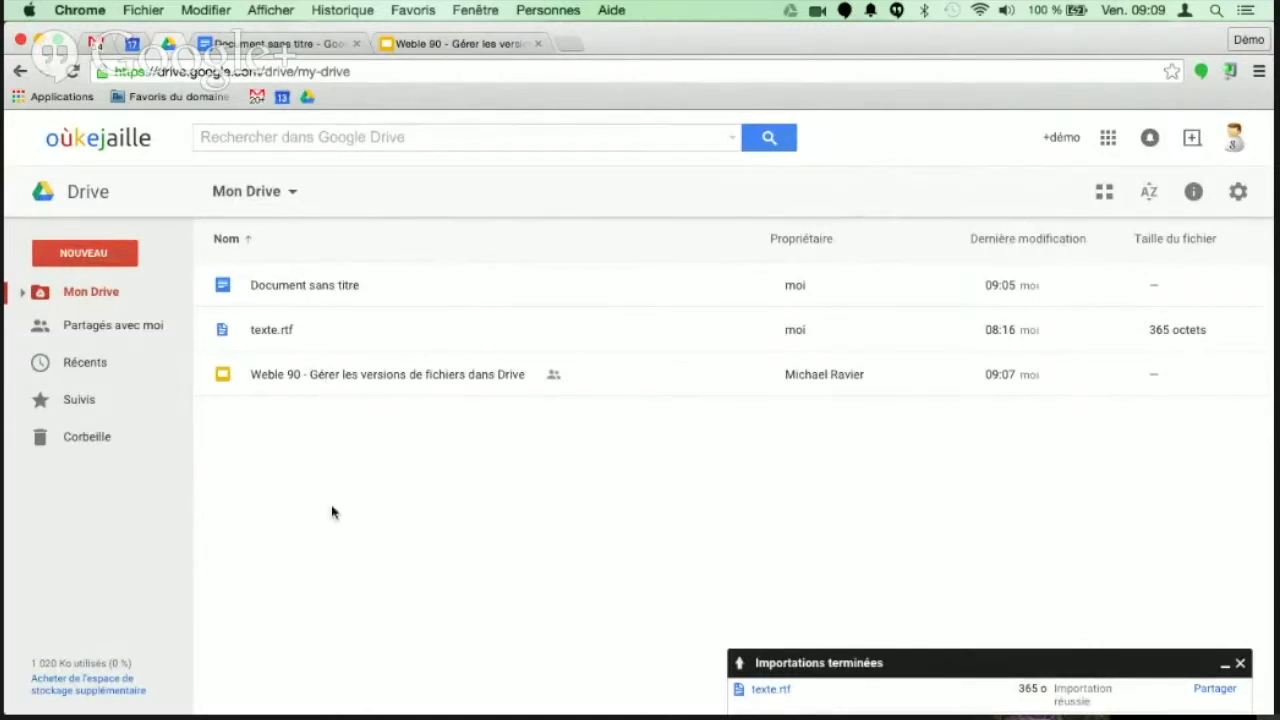
- Review texte.rtf's versions through Gérer les versions… and close the dialog
click(260, 335)
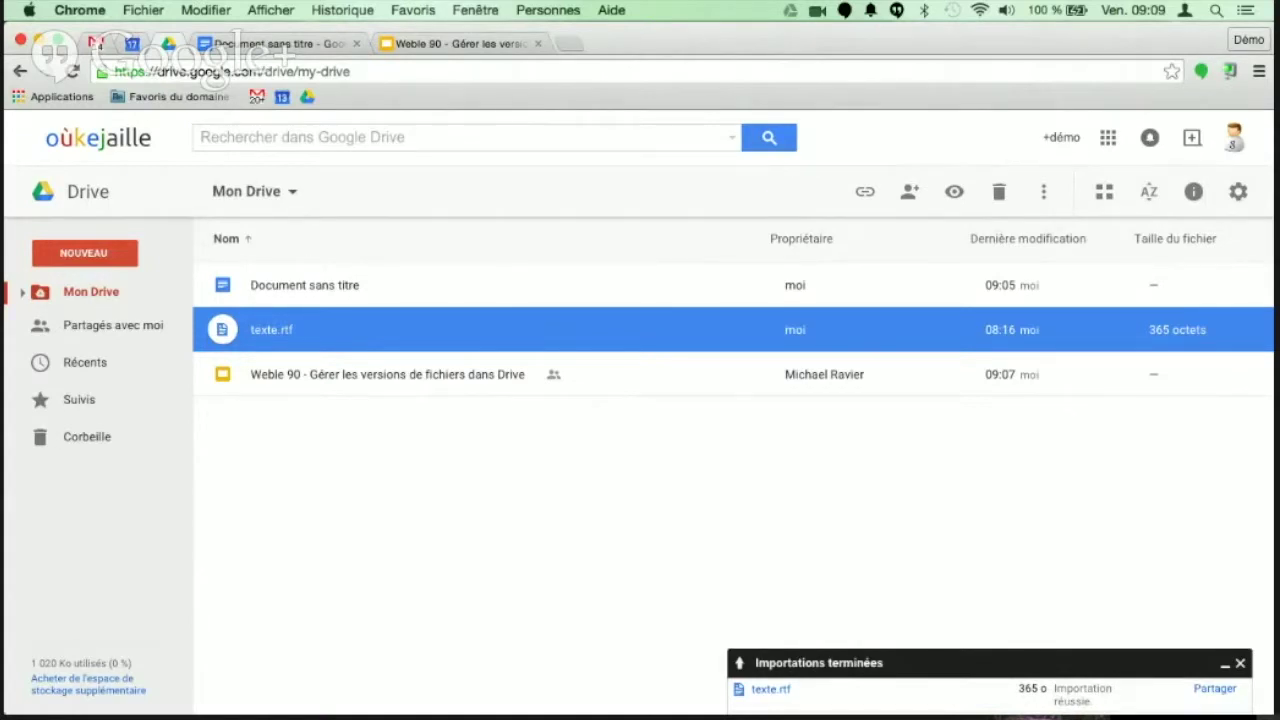
right_click(277, 333)
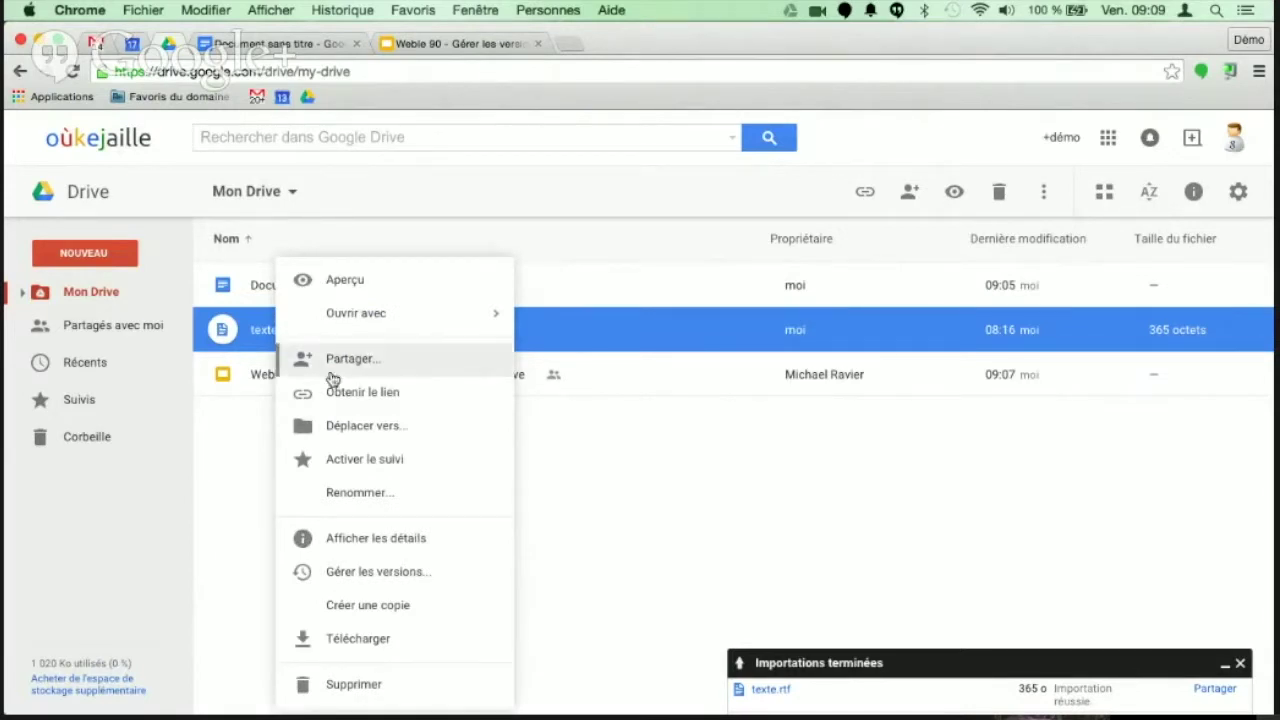
click(397, 575)
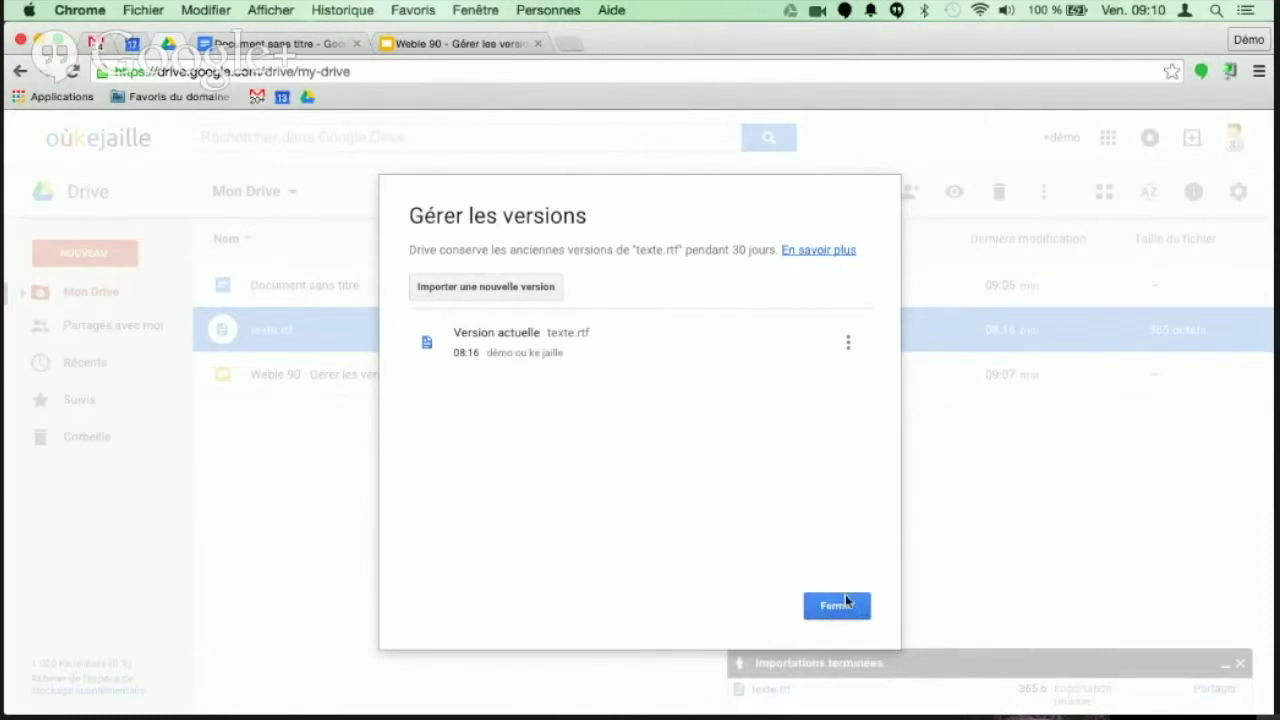
click(840, 607)
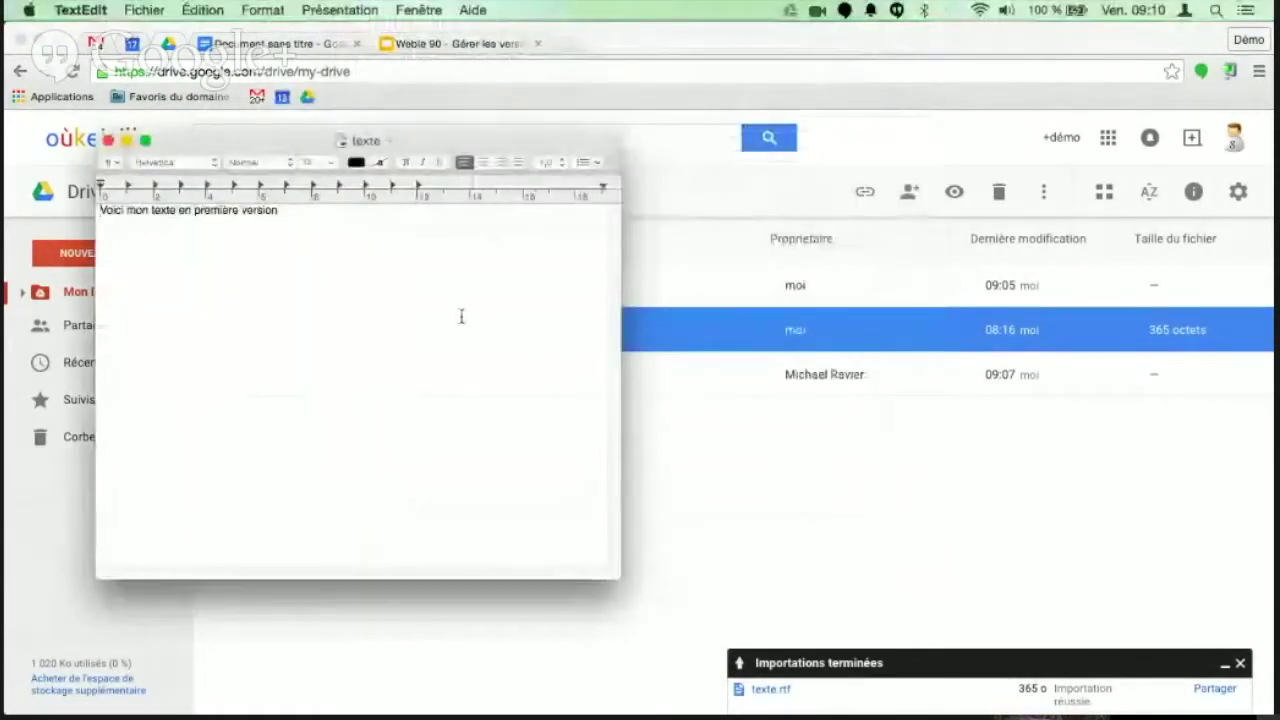
- Add the line 'Voici un complément d'informations' to texte and close the TextEdit window
key(Return)
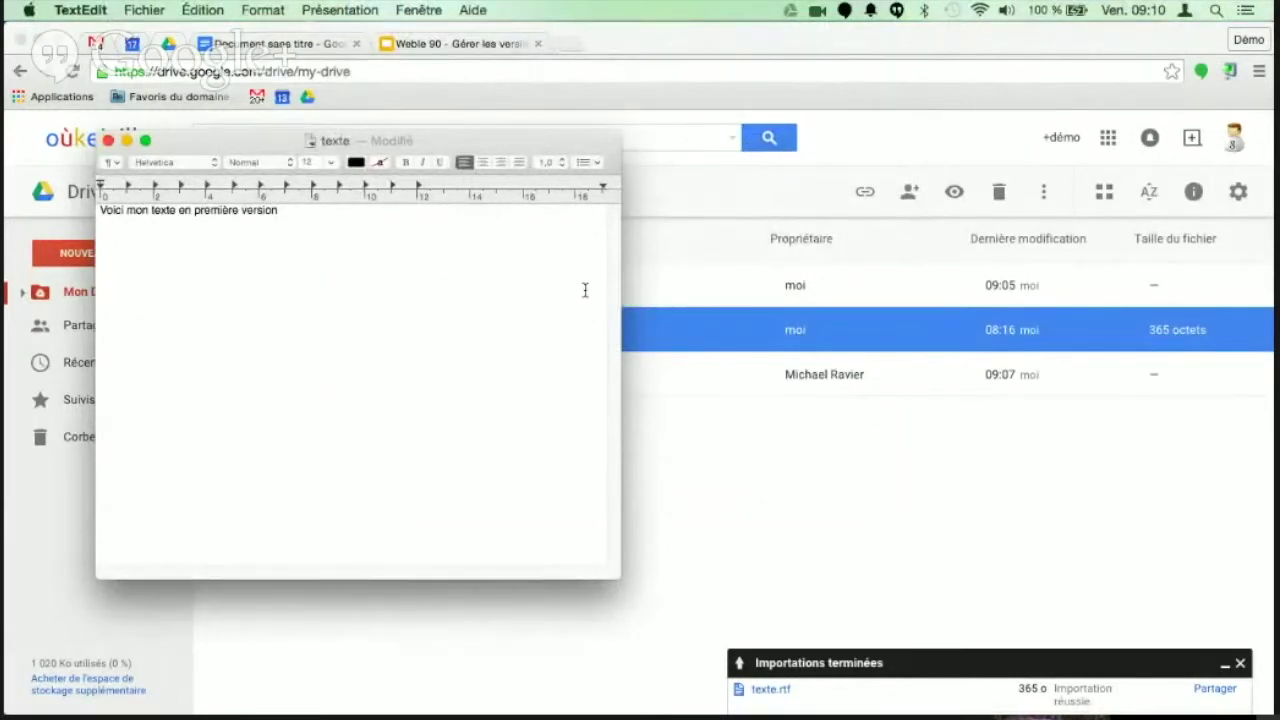
text(Voici un complément d'informations)
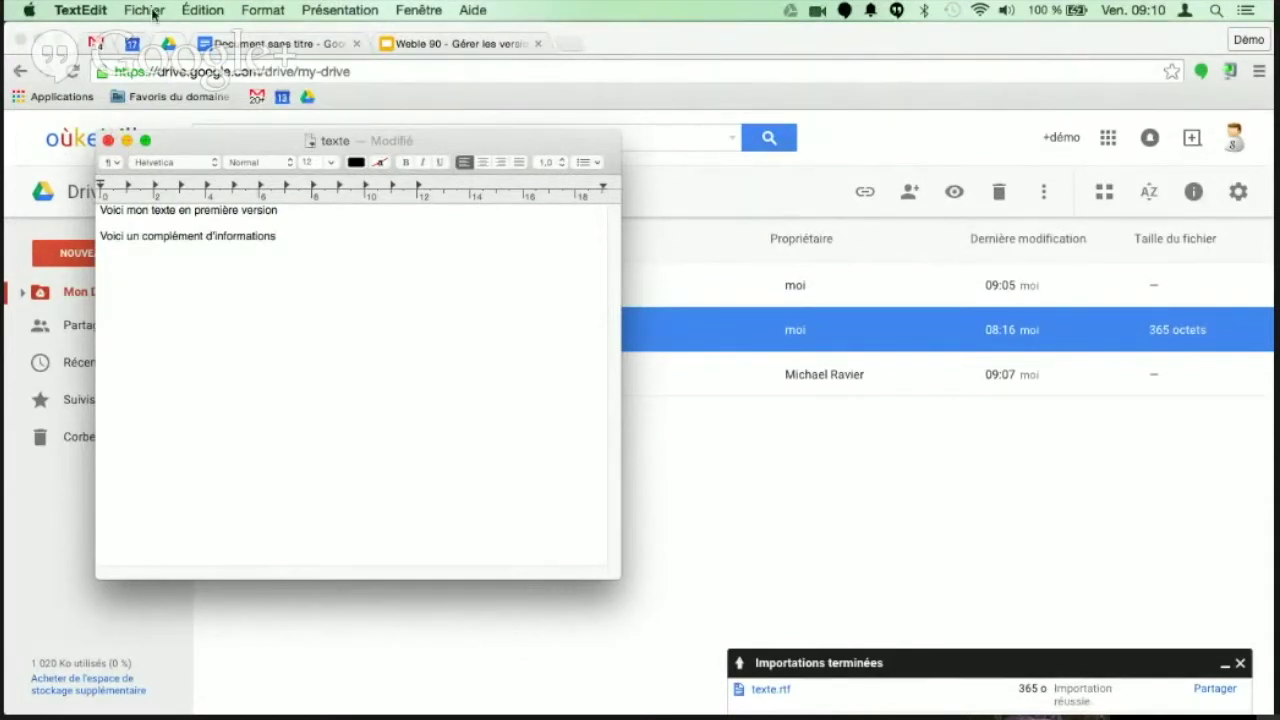
click(108, 142)
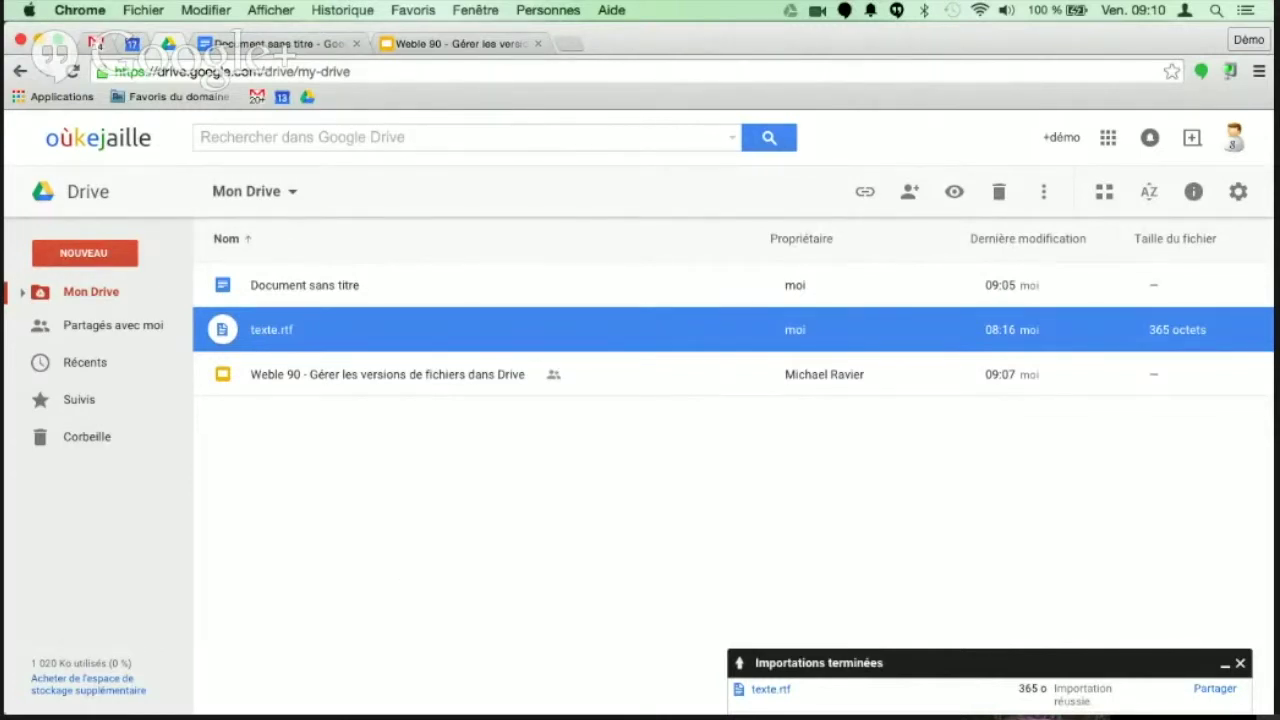
- Drag the edited texte file from the Desktop into My Drive
drag(475, 715, 481, 510)
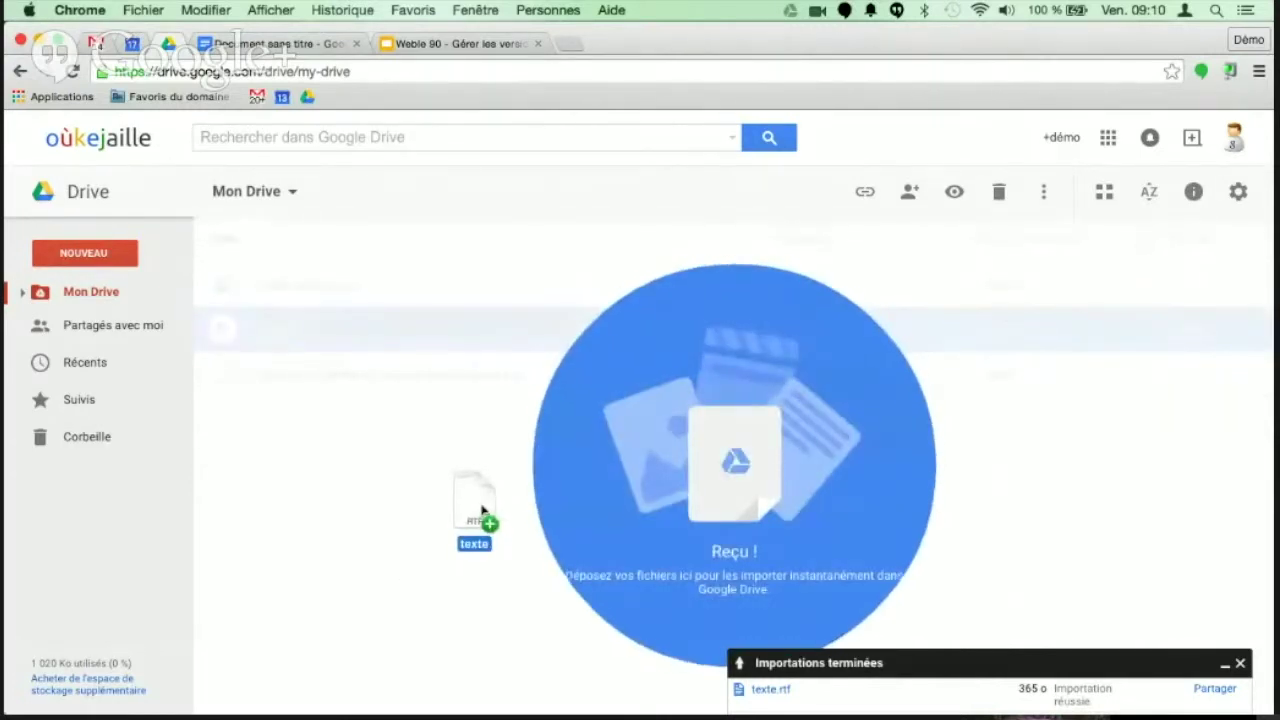
drag(481, 510, 548, 505)
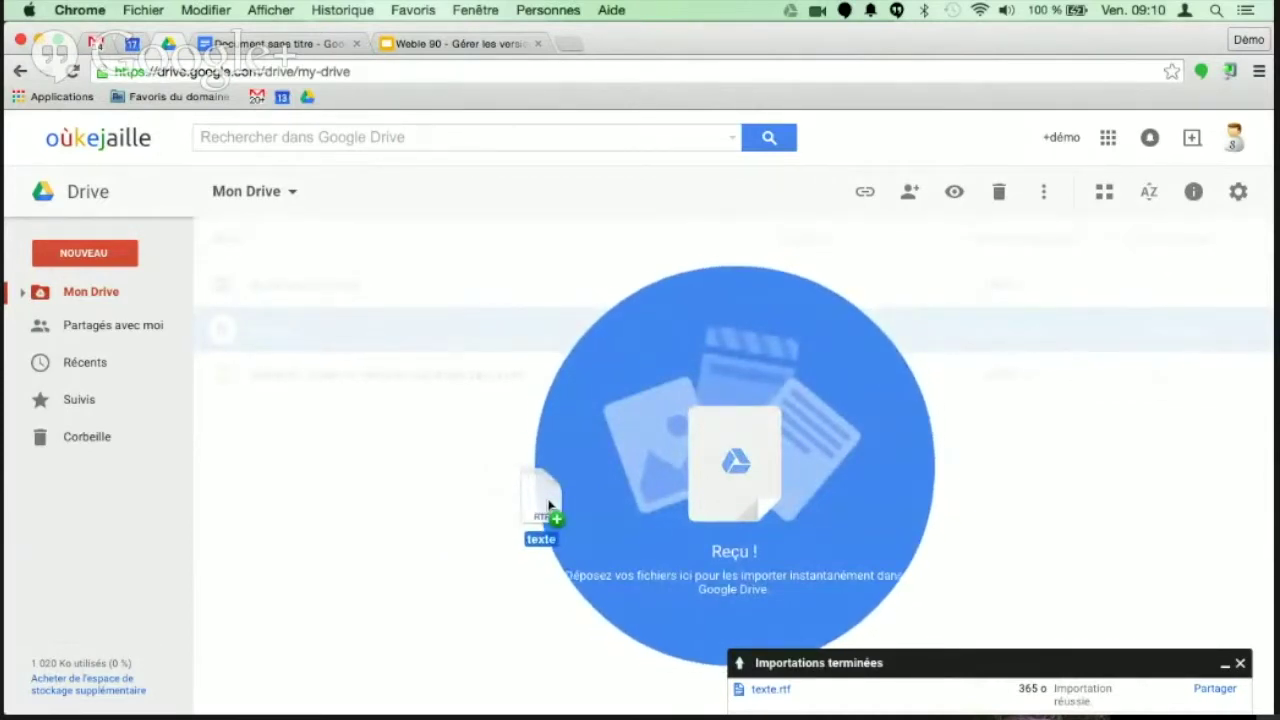
drag(548, 505, 548, 505)
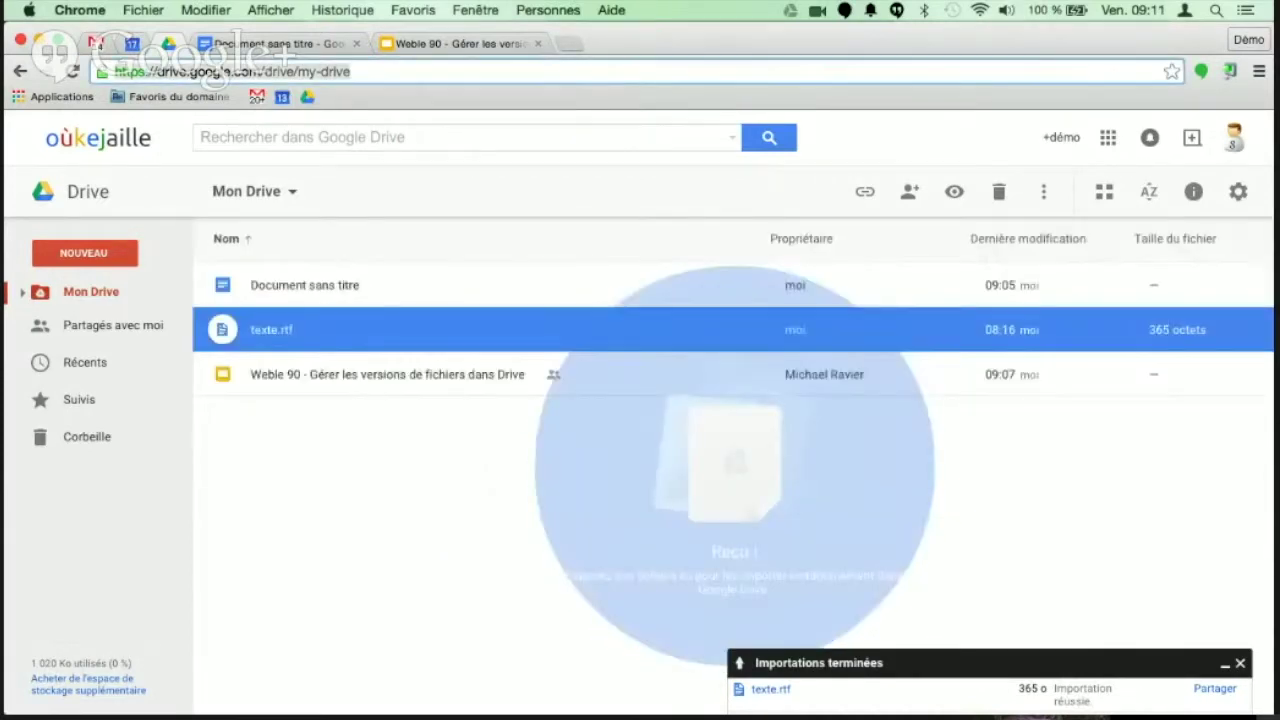
- Upload the Desktop texte file as a new version of texte.rtf via Gérer les versions, then preview it
right_click(283, 335)
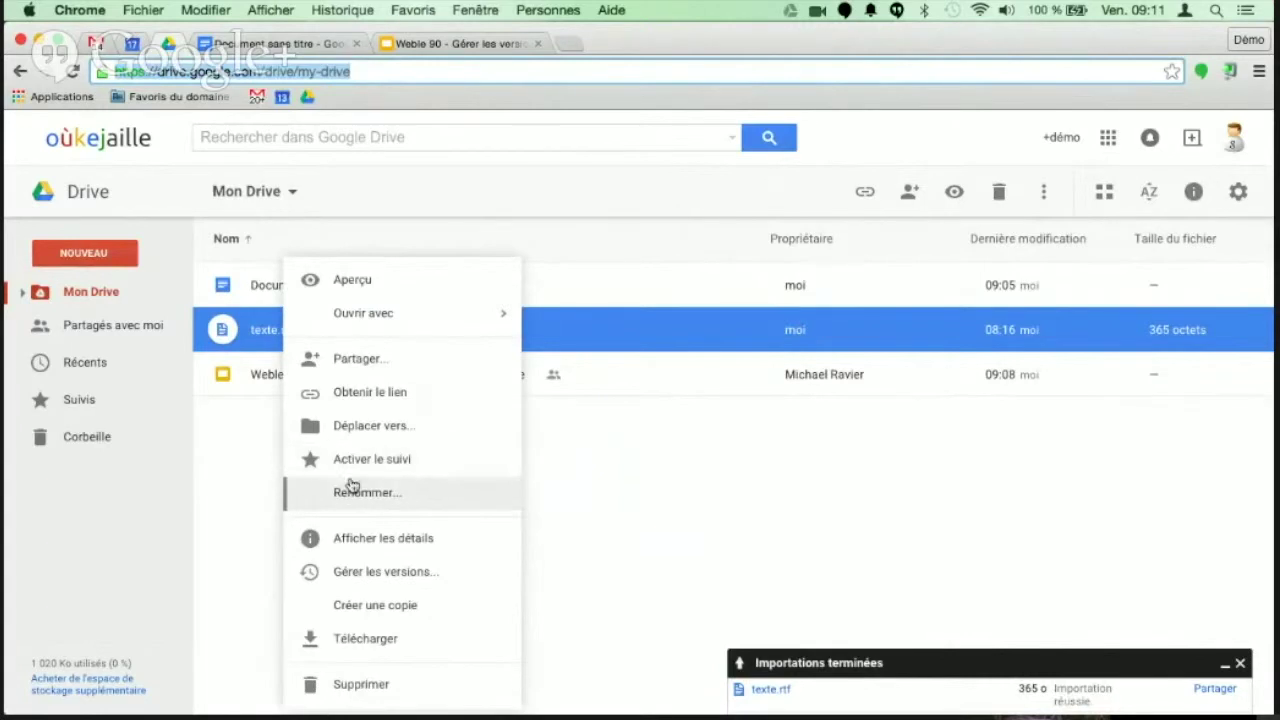
click(384, 573)
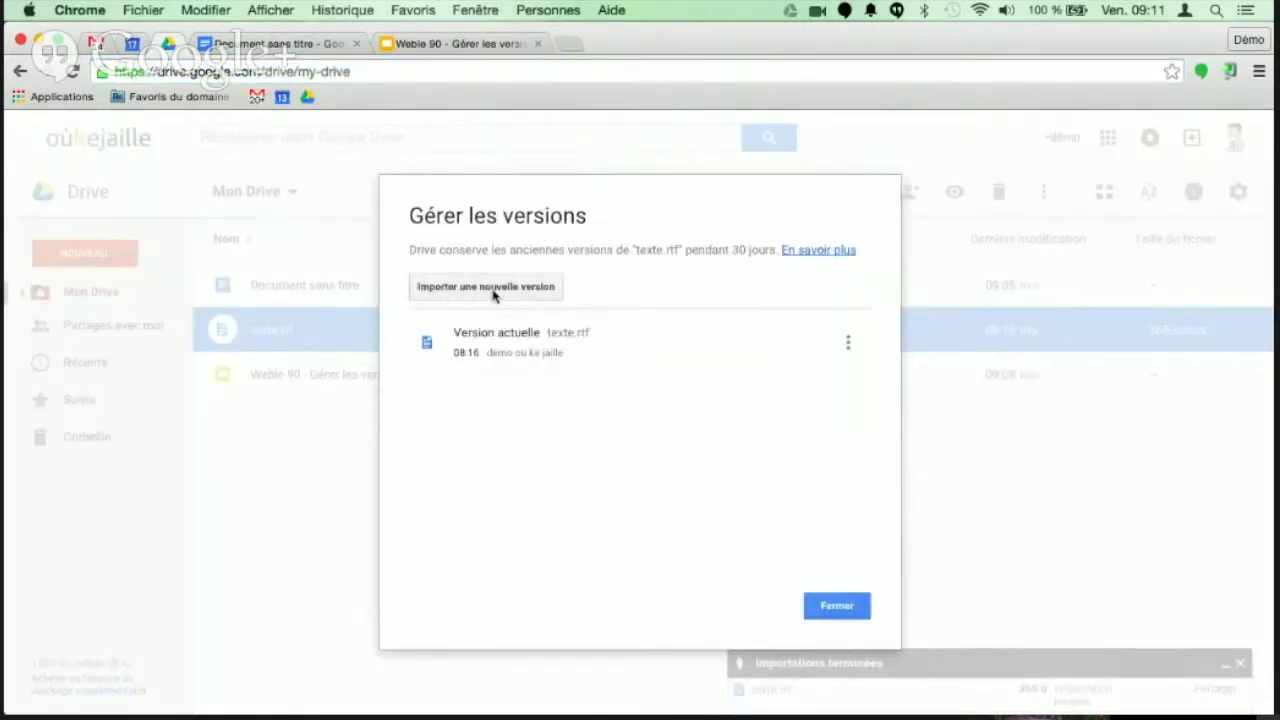
click(505, 289)
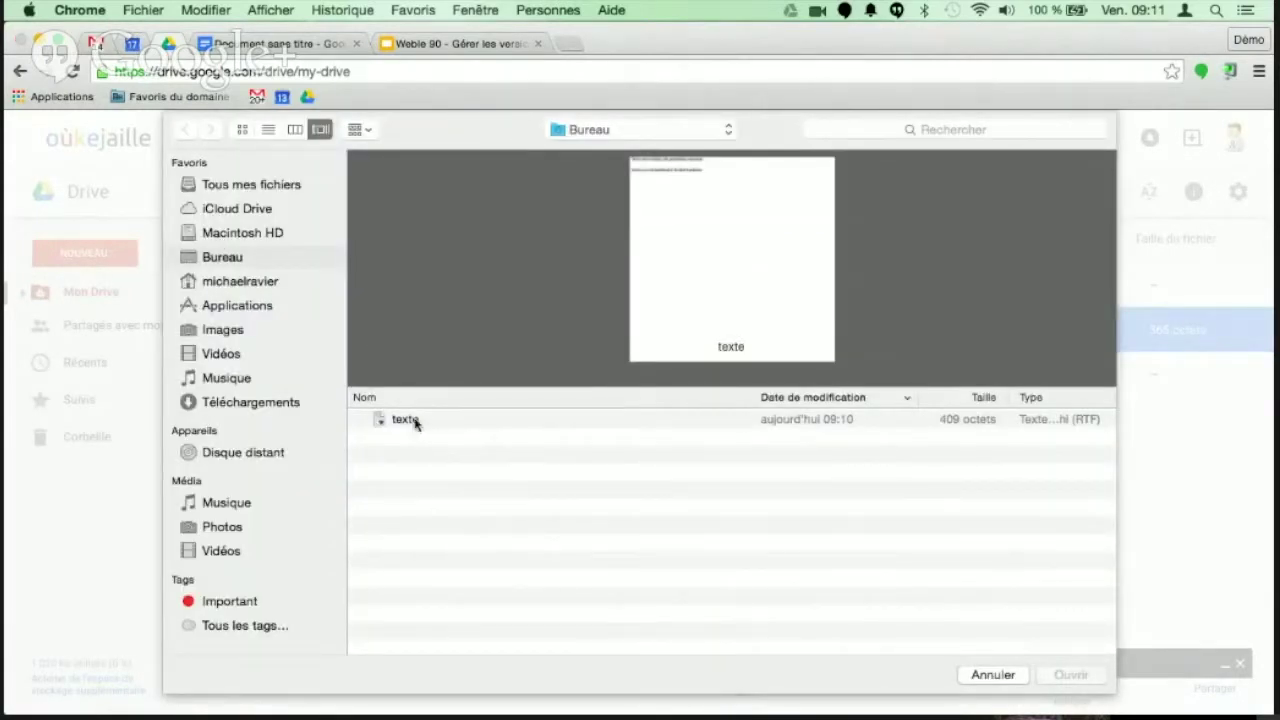
click(415, 421)
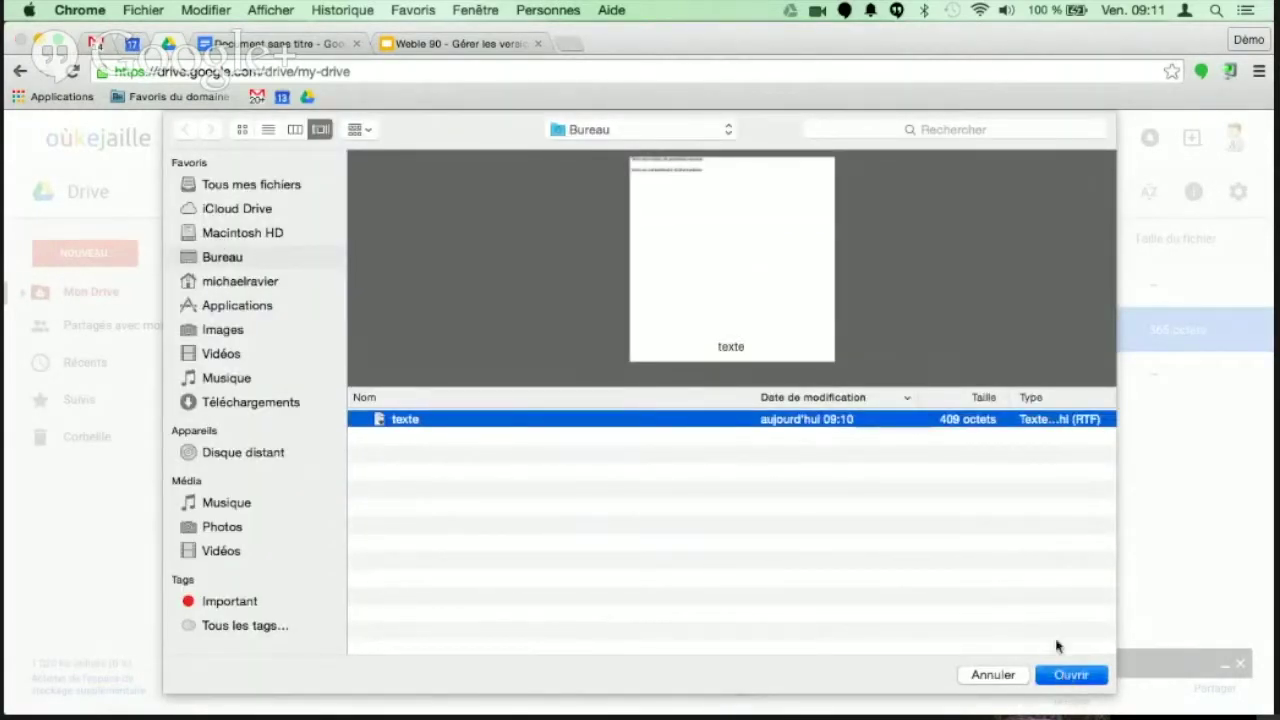
key(Return)
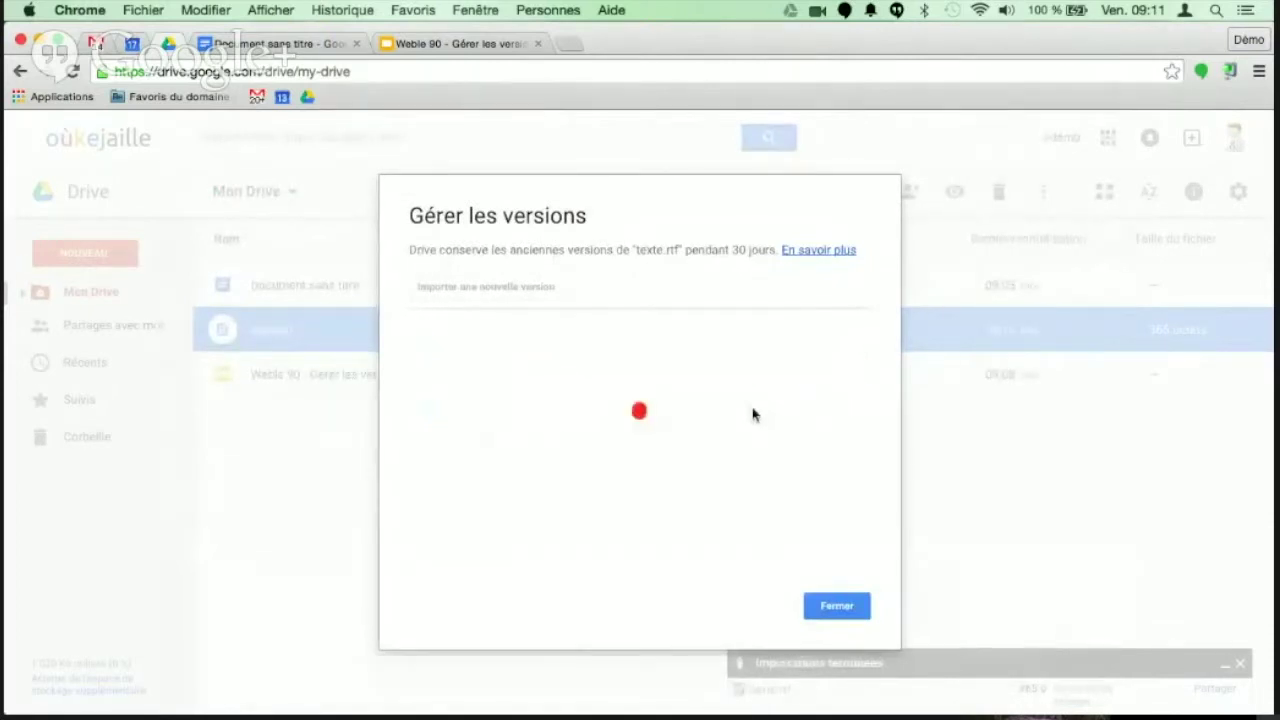
click(837, 607)
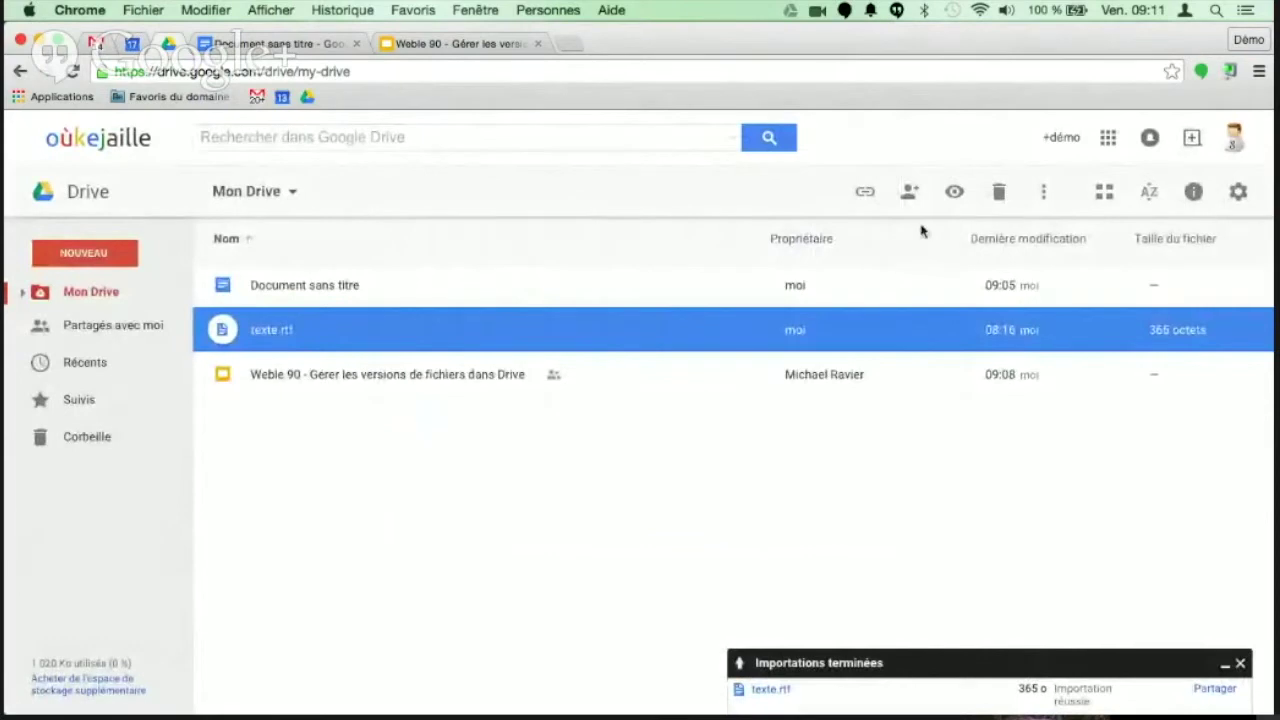
click(954, 191)
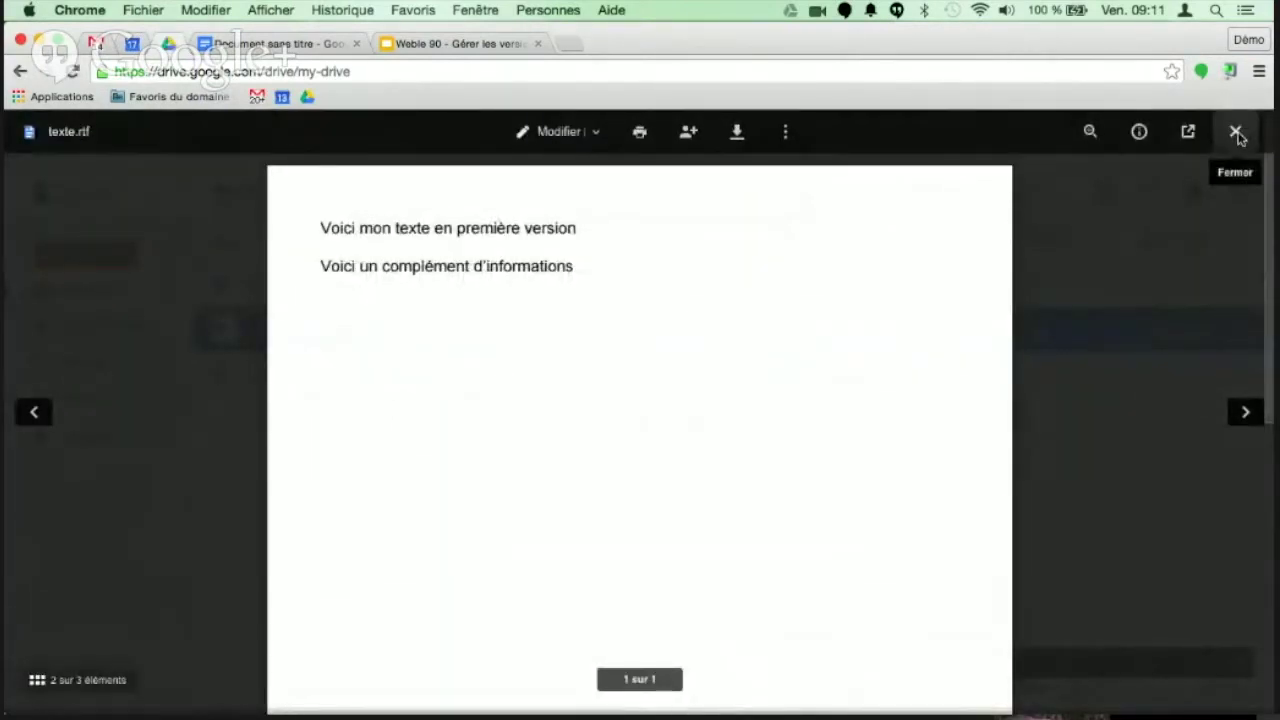
click(1236, 132)
right_click(286, 332)
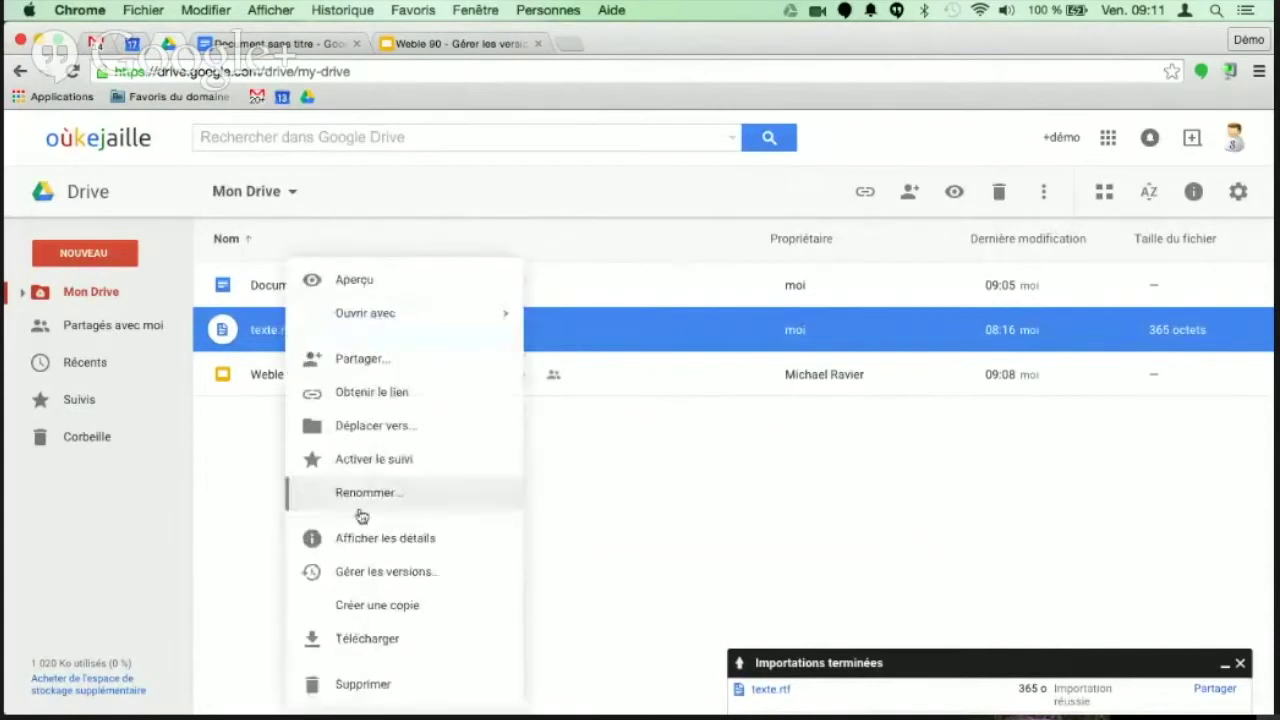
click(398, 571)
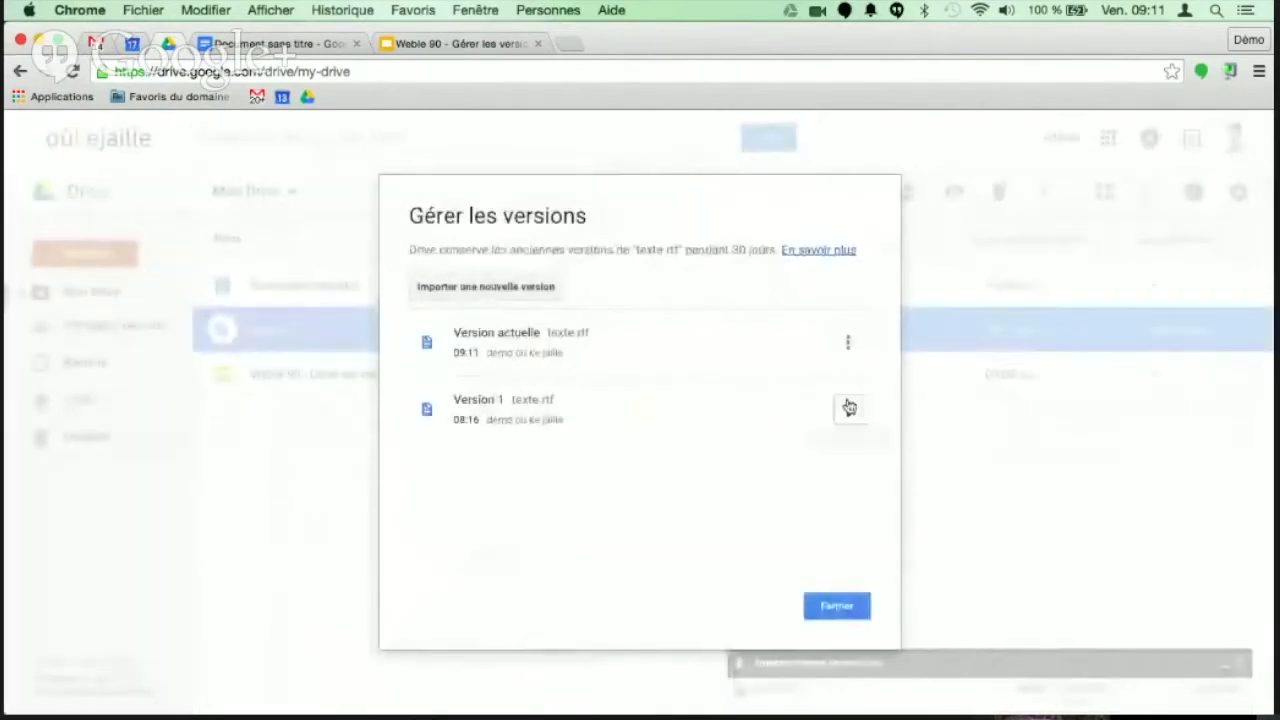
click(849, 410)
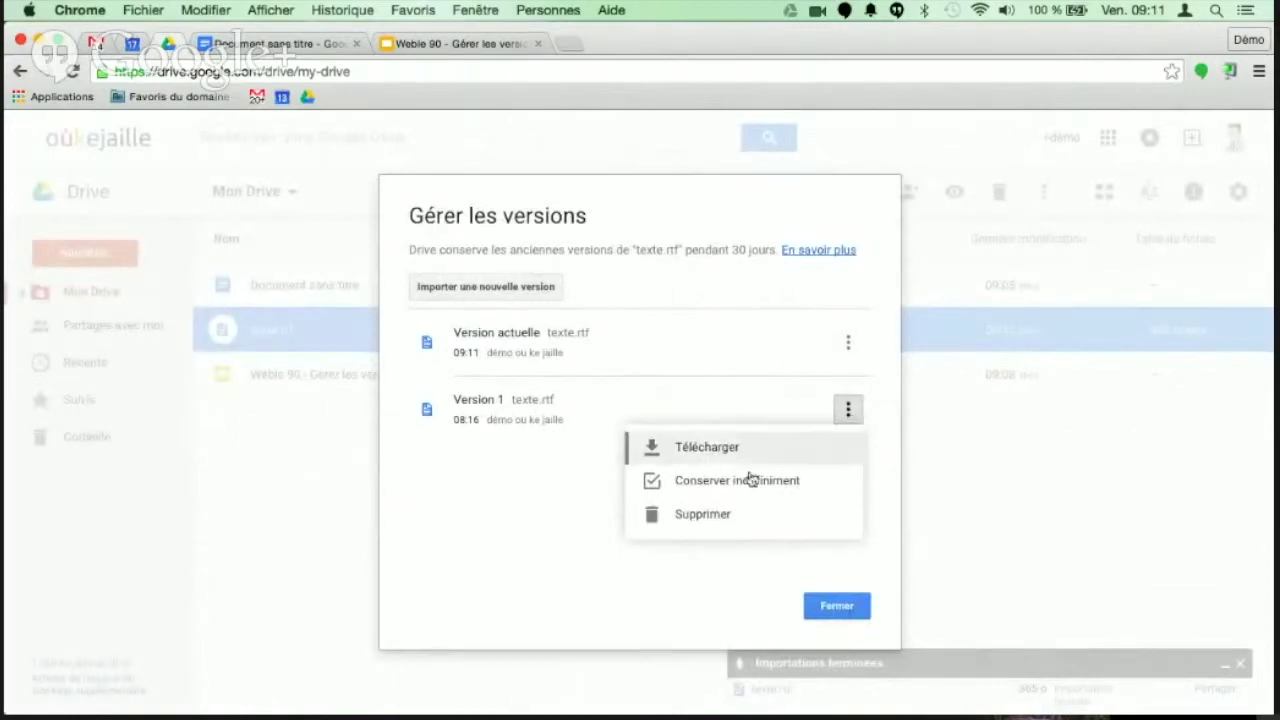
click(514, 484)
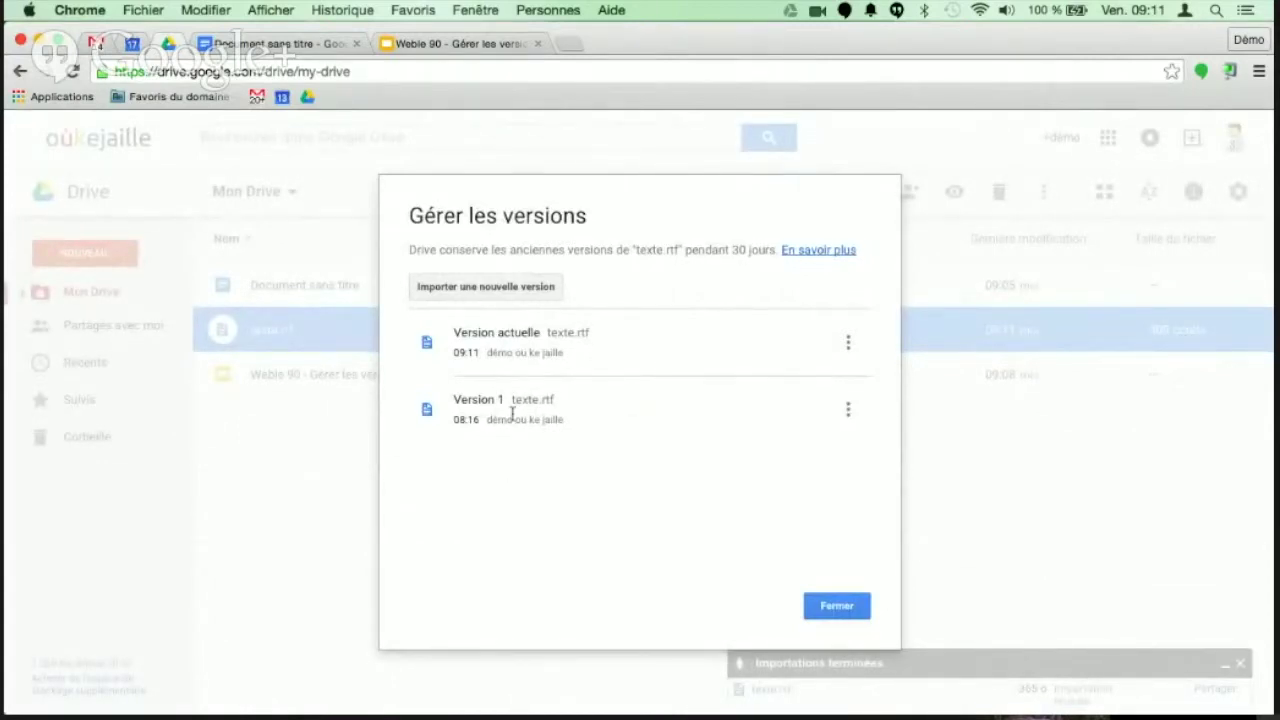
click(848, 342)
click(521, 493)
drag(410, 249, 776, 251)
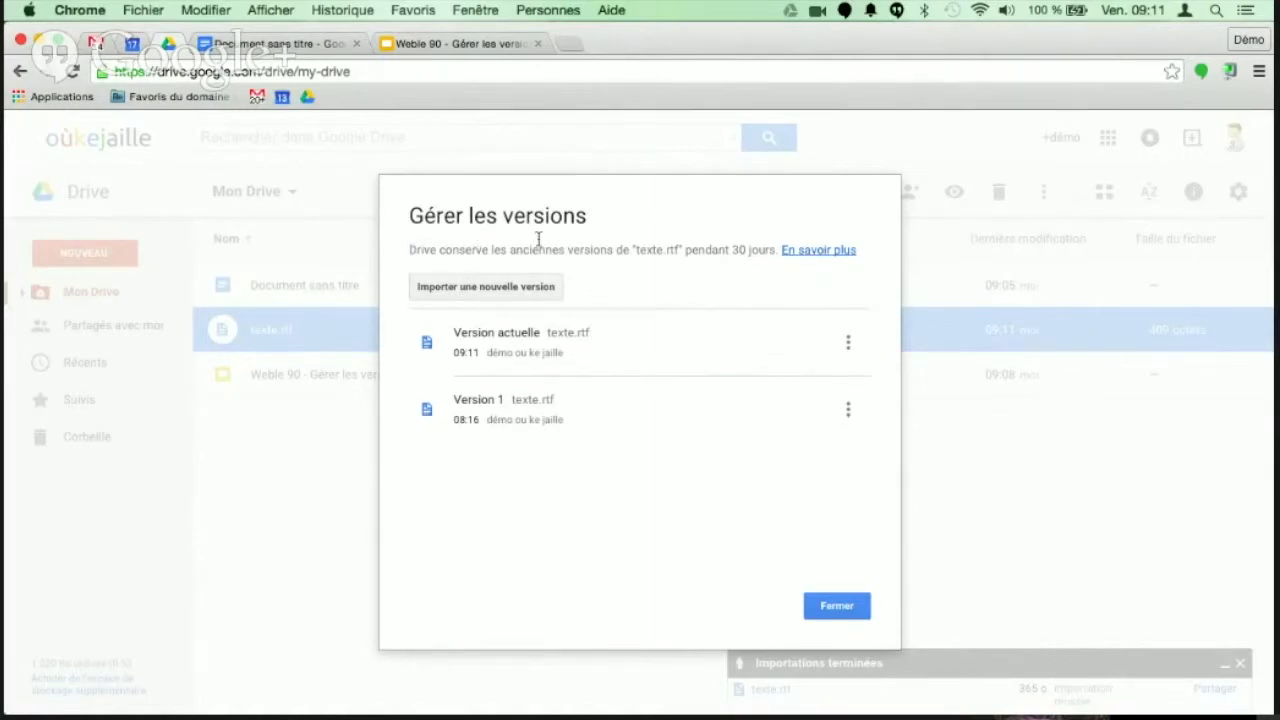
click(776, 251)
click(849, 411)
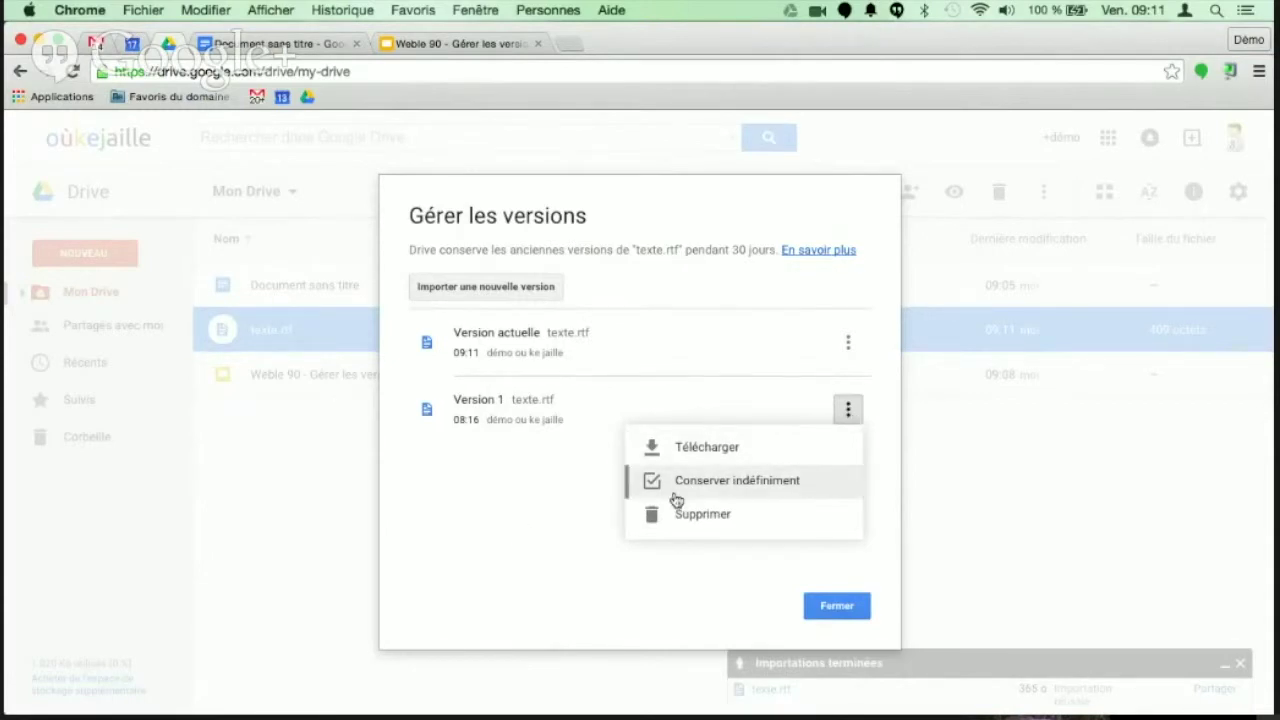
click(500, 557)
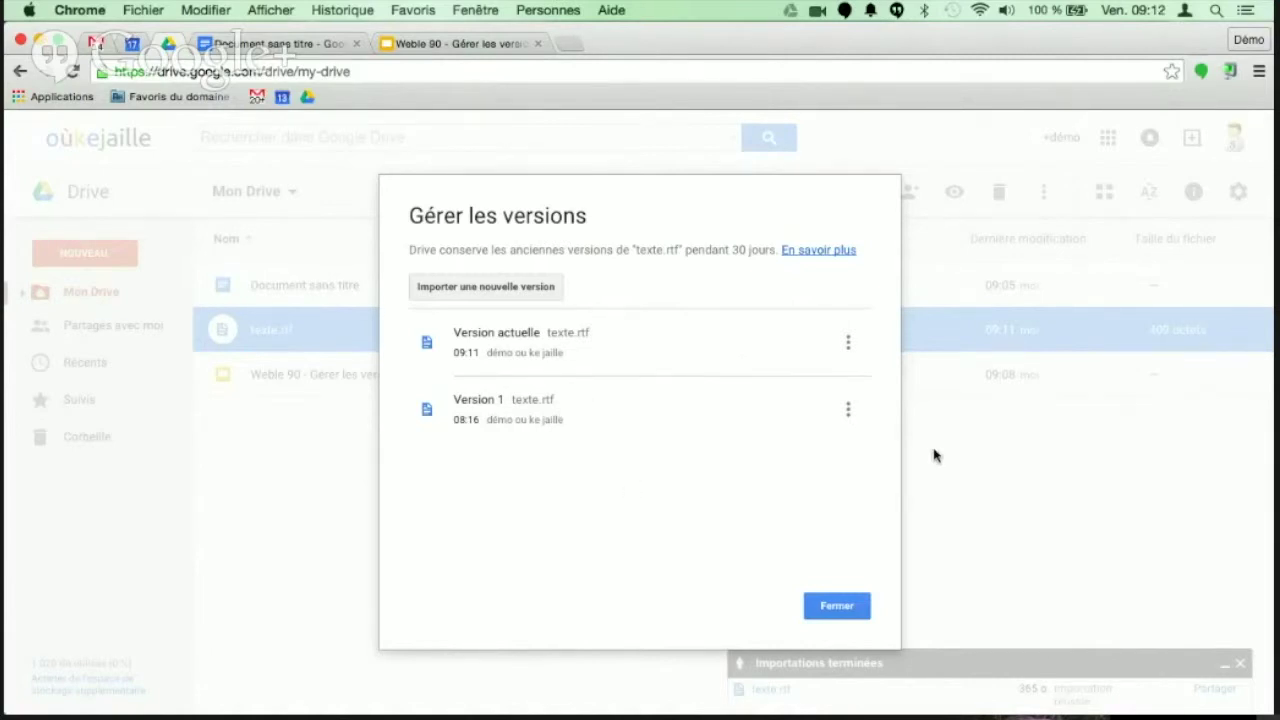
click(842, 606)
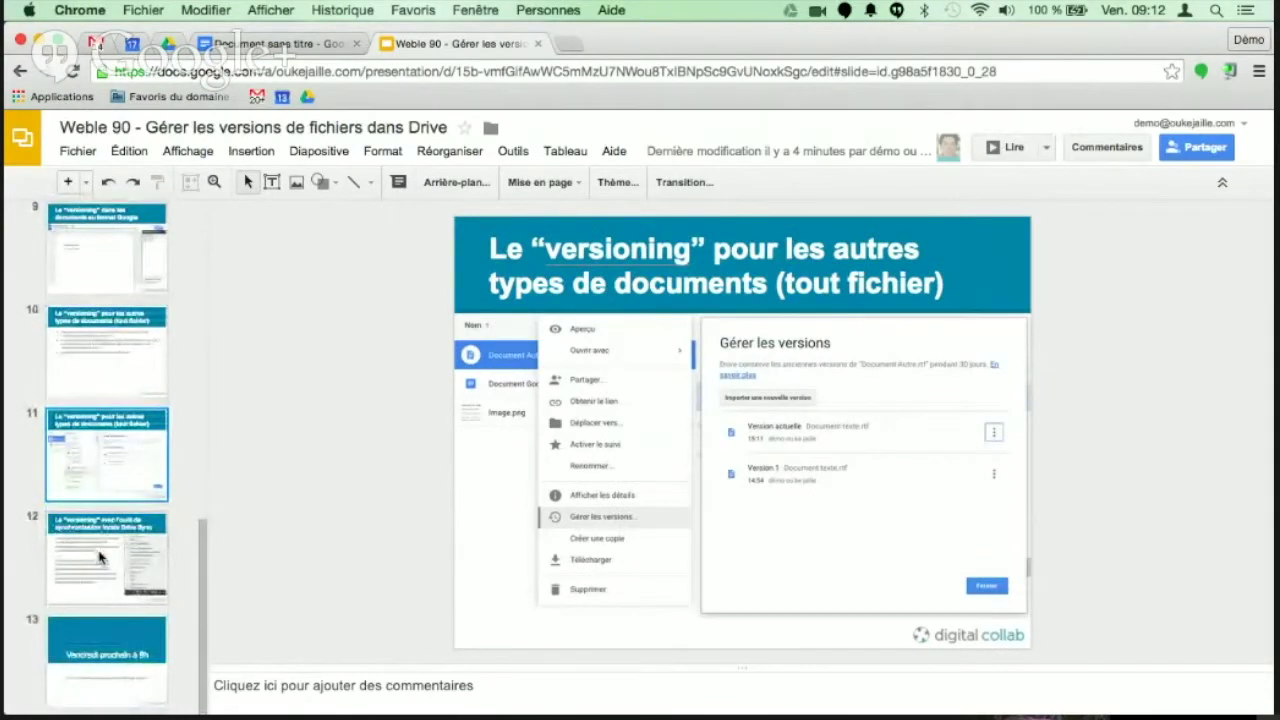
- Show slide 12, on Drive Sync local versioning with 30-day retention
click(99, 557)
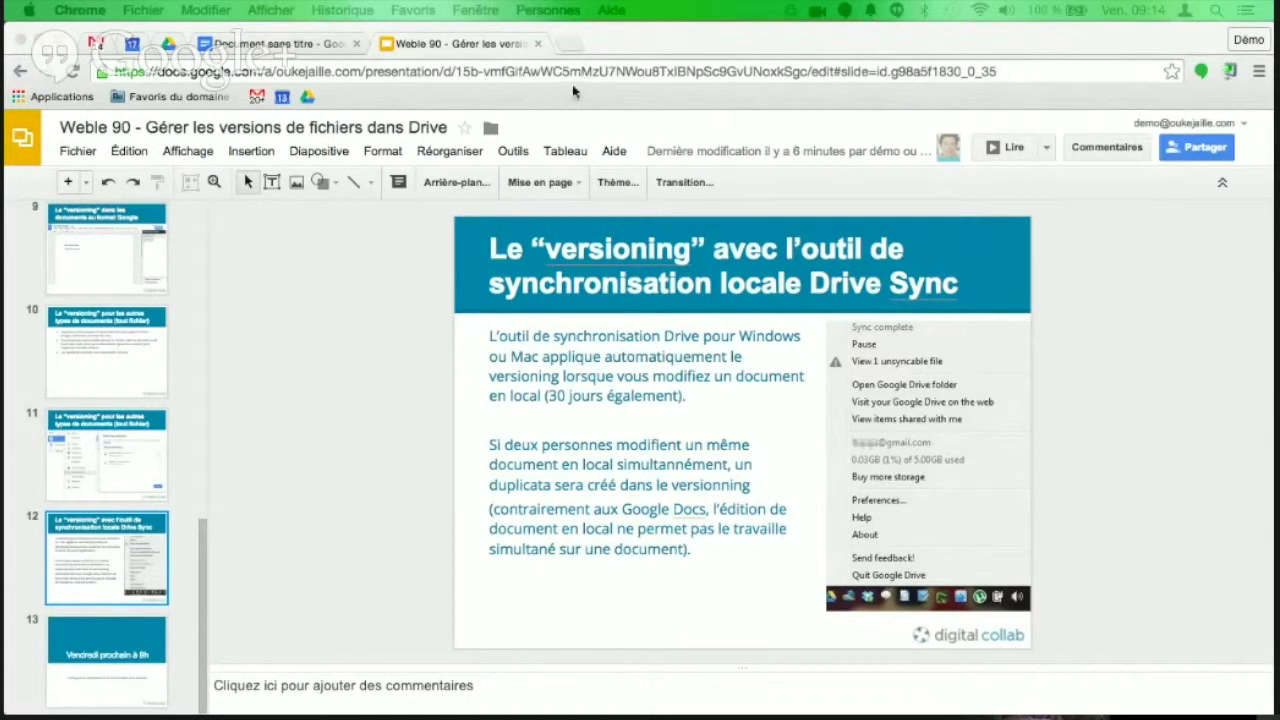
click(180, 558)
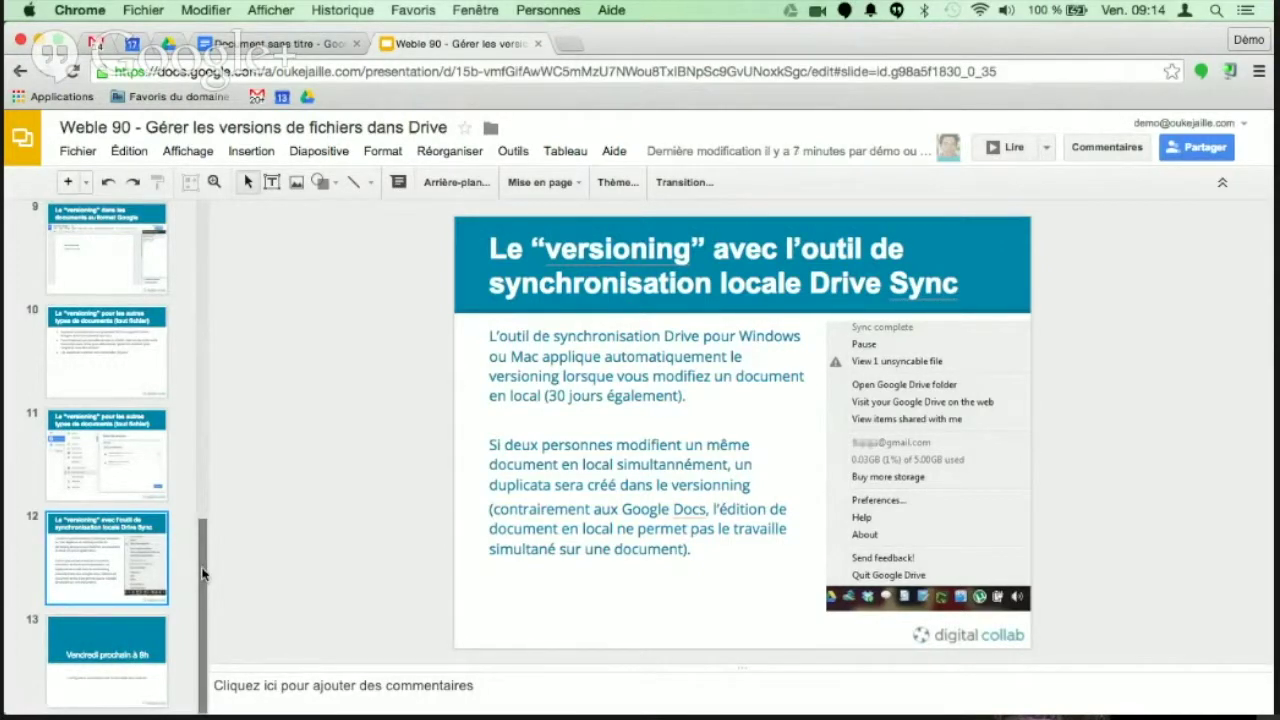
drag(202, 573, 209, 577)
mouse_move(204, 558)
mouse_down()
mouse_move(203, 518)
mouse_move(197, 583)
mouse_up()
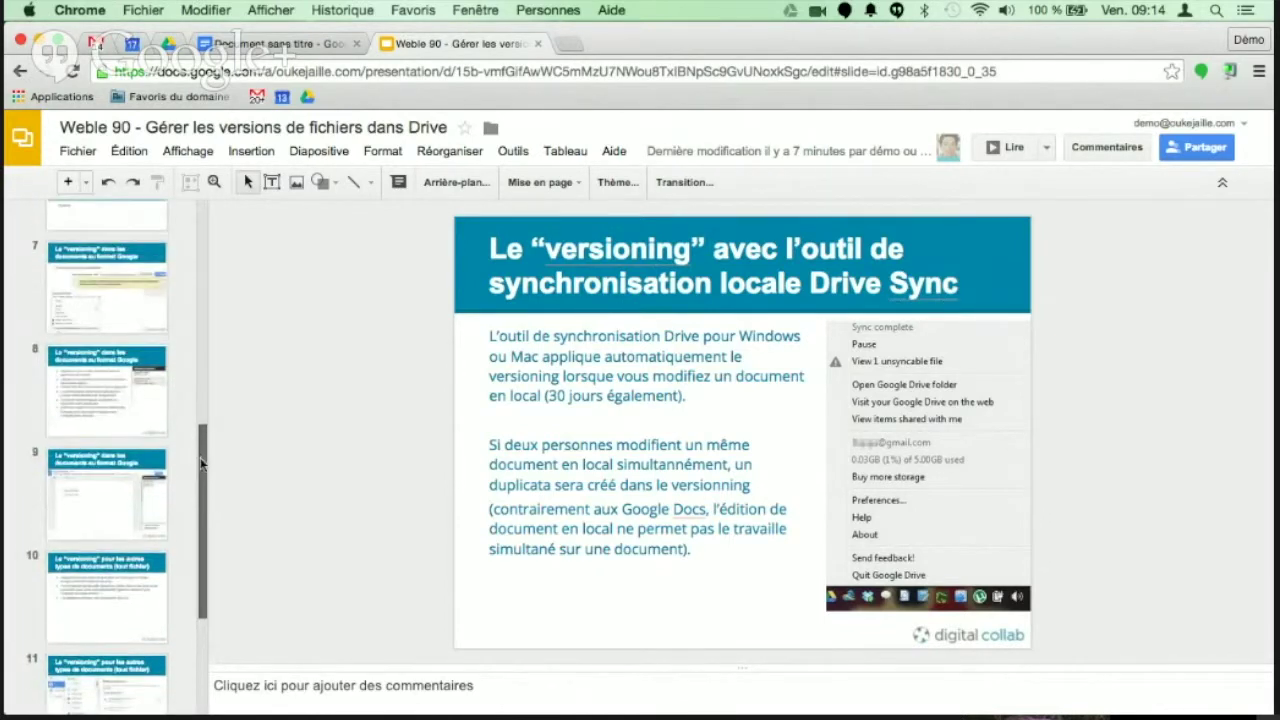